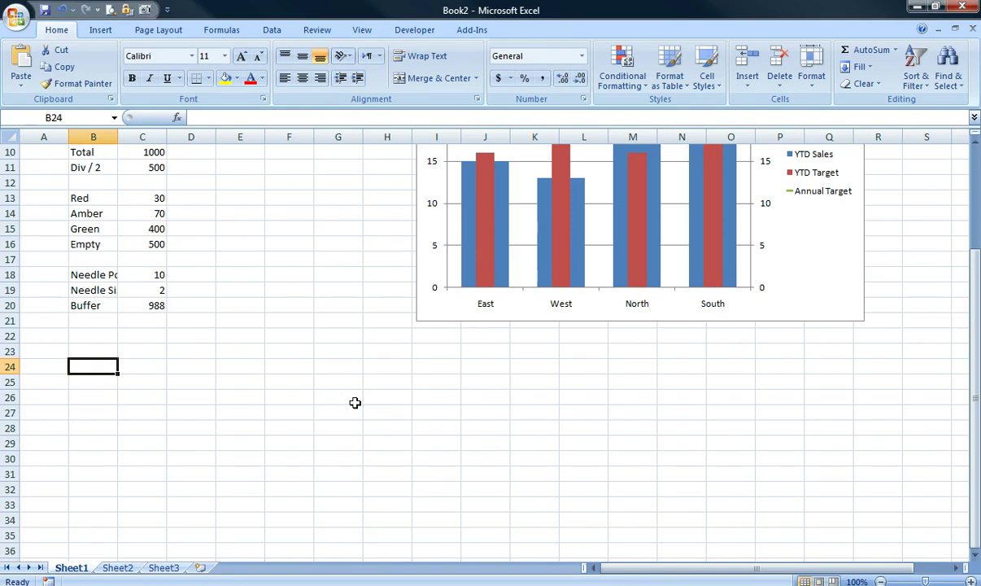
- Label cell B24 "Total" and enter 200 beside it in C24
type("Total")
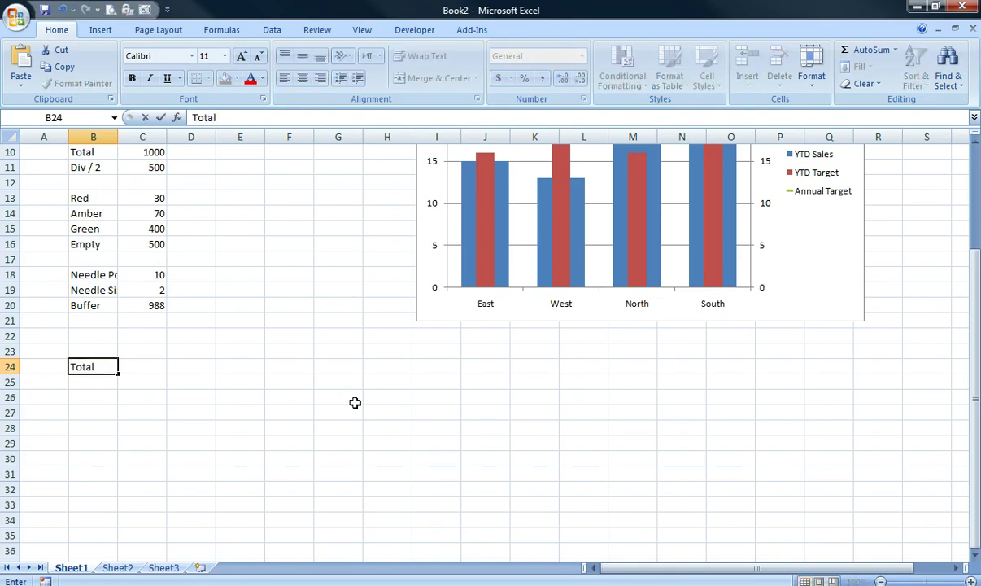
key("Tab")
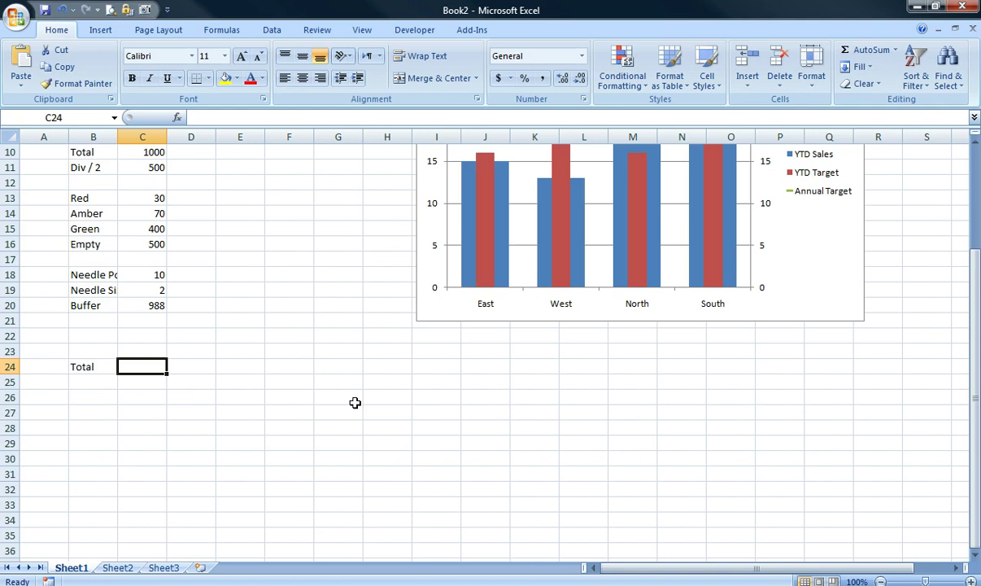
type("100")
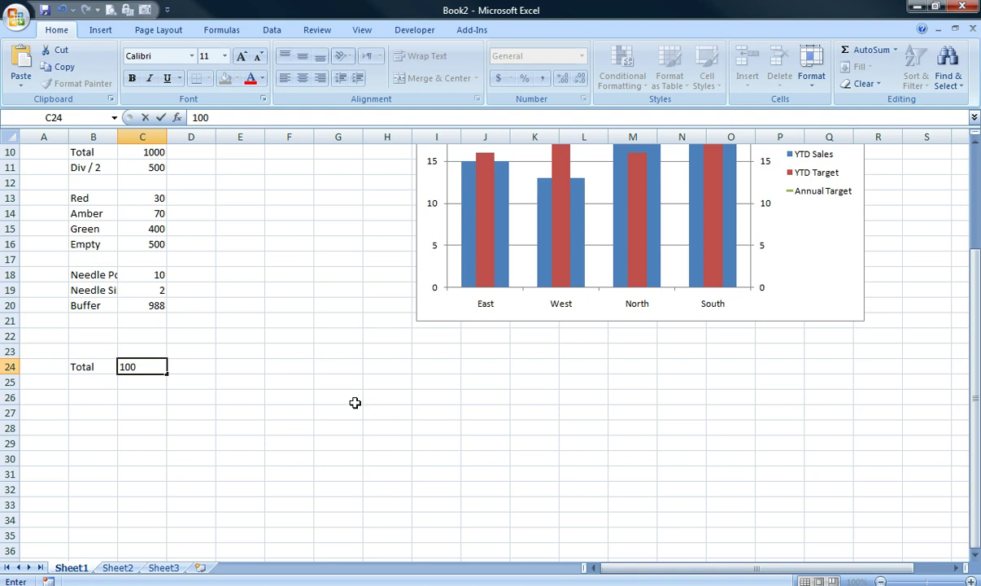
key("Escape")
type("200")
key("Return")
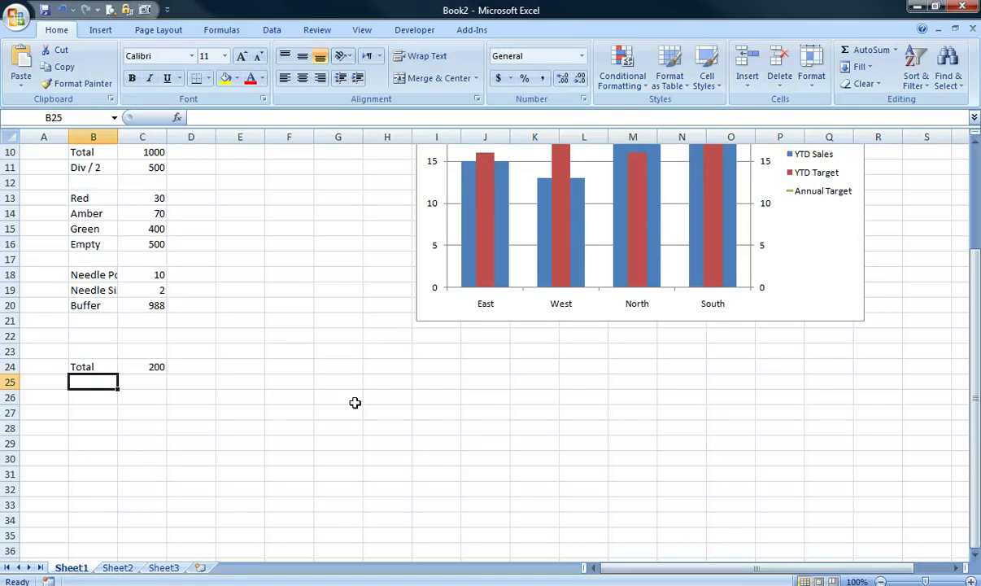
- Add an "Actual Dial" row in B25 with the formula =C24/2 in C25, and widen column B to fit the label
type("Actua")
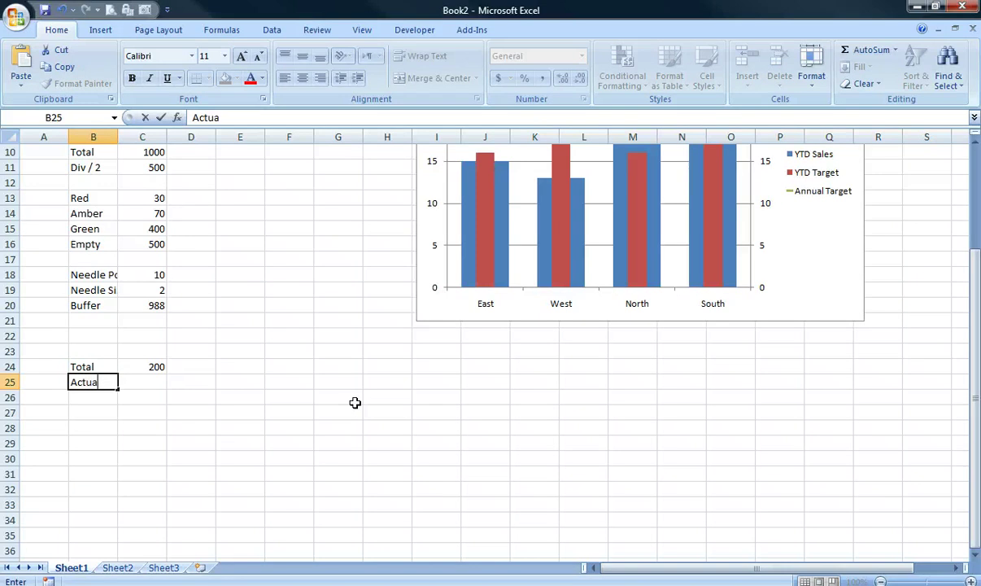
type("l Dial")
key("Tab")
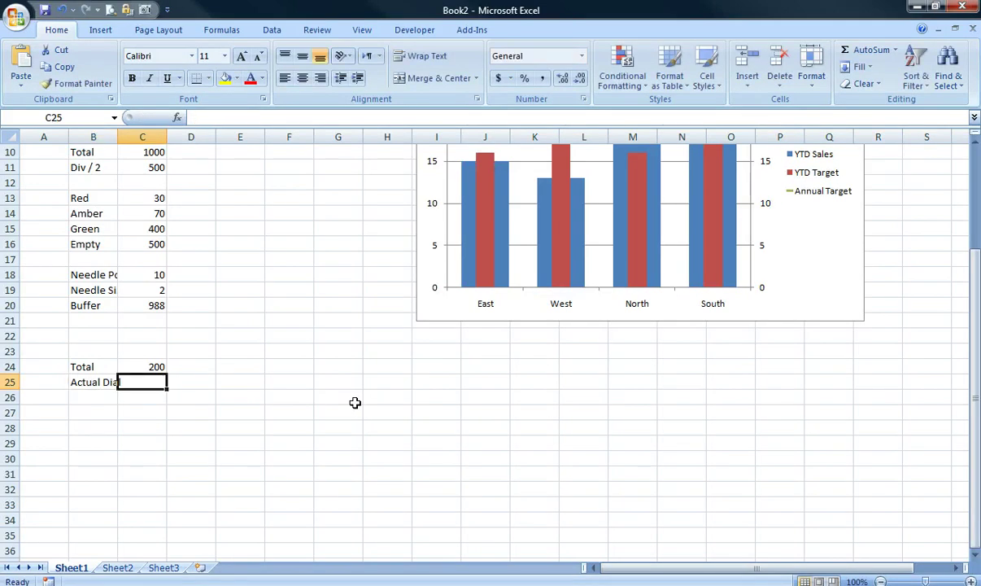
type("=")
key("Up")
type("/2")
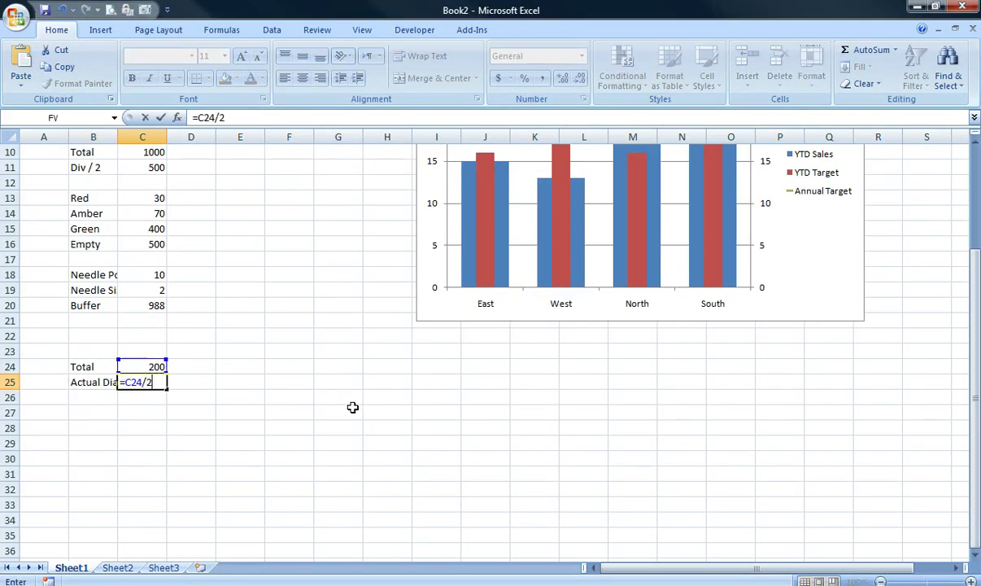
key("Return")
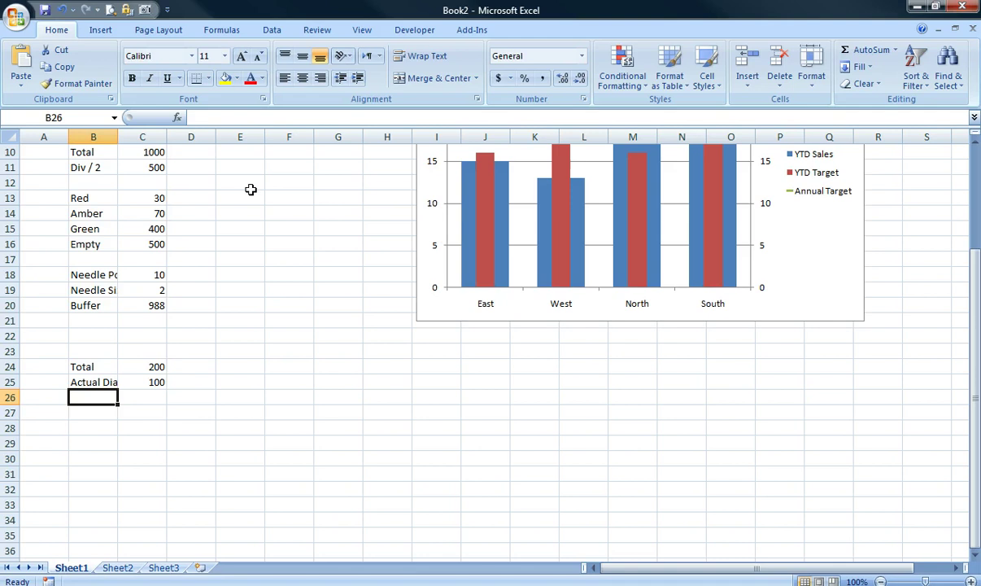
left_click_drag(118, 137, 117, 137)
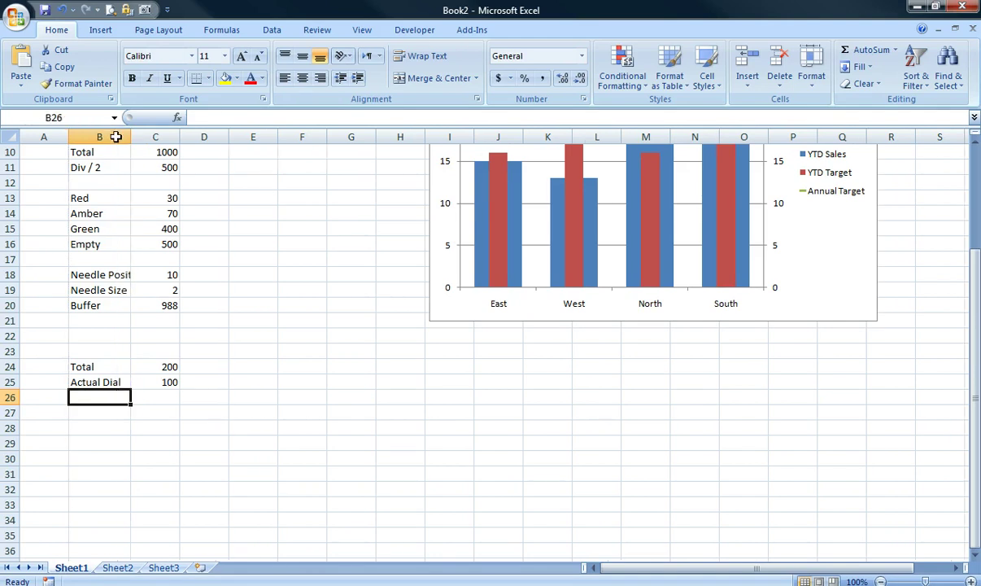
- Leave row 26 blank and add "Red" with 20 in row 27 and "Amber" with 30 in row 28
key("Down")
type("Red")
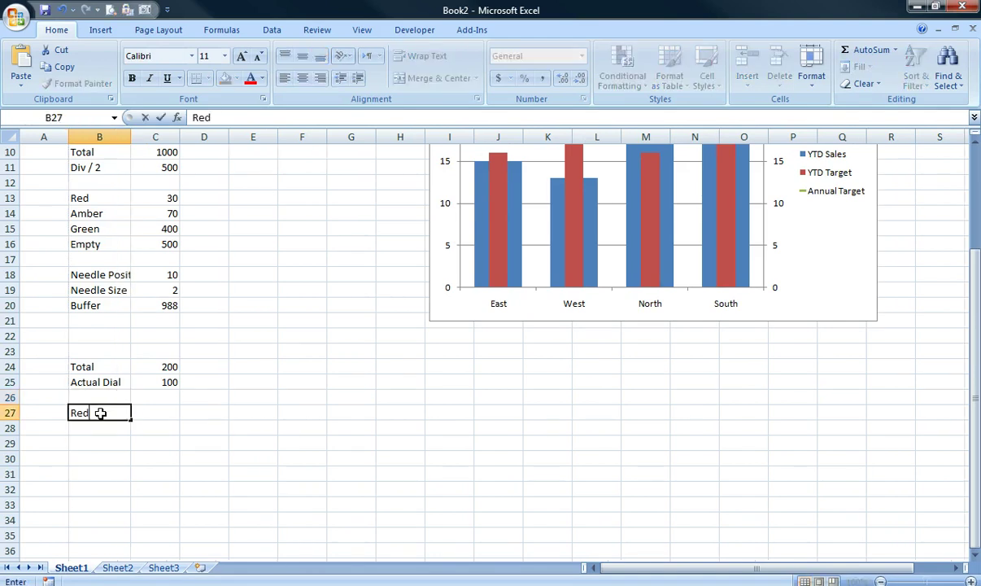
key("Tab")
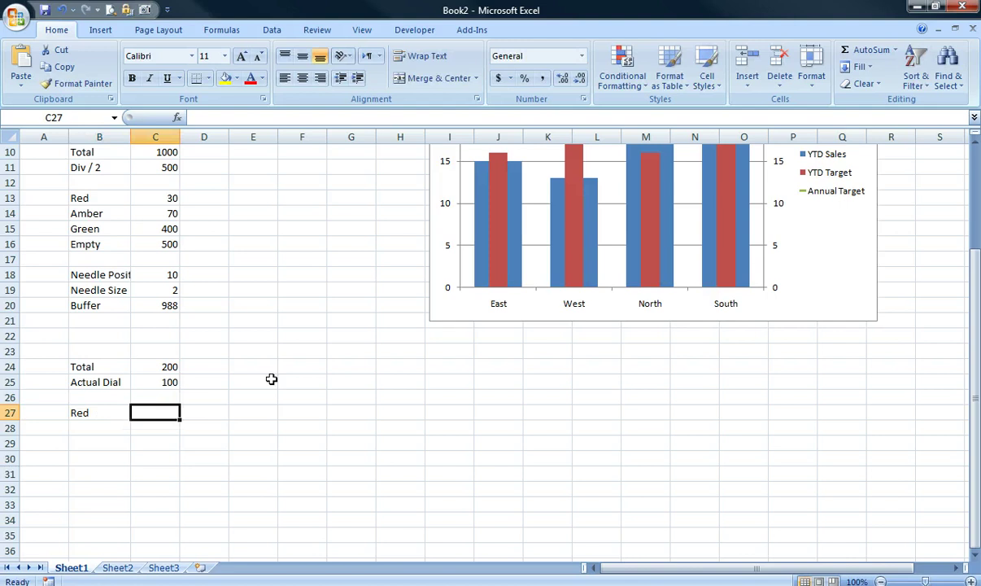
type("20")
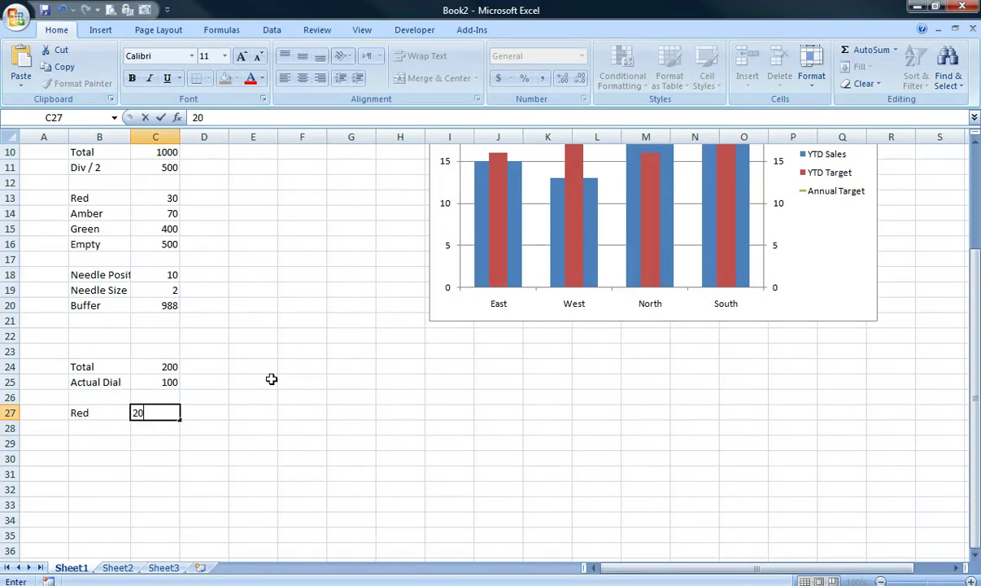
key("Return")
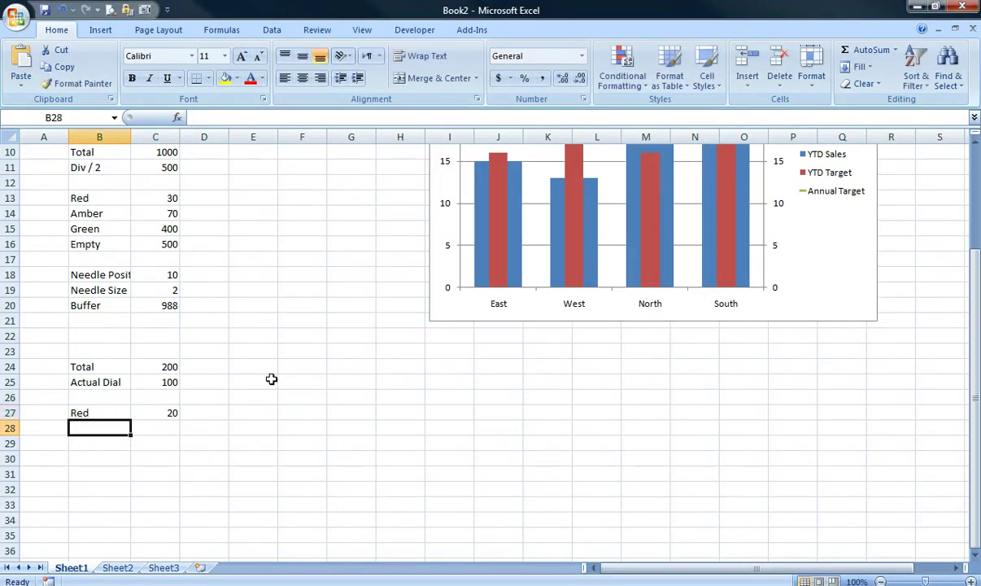
type("Amber")
key("Tab")
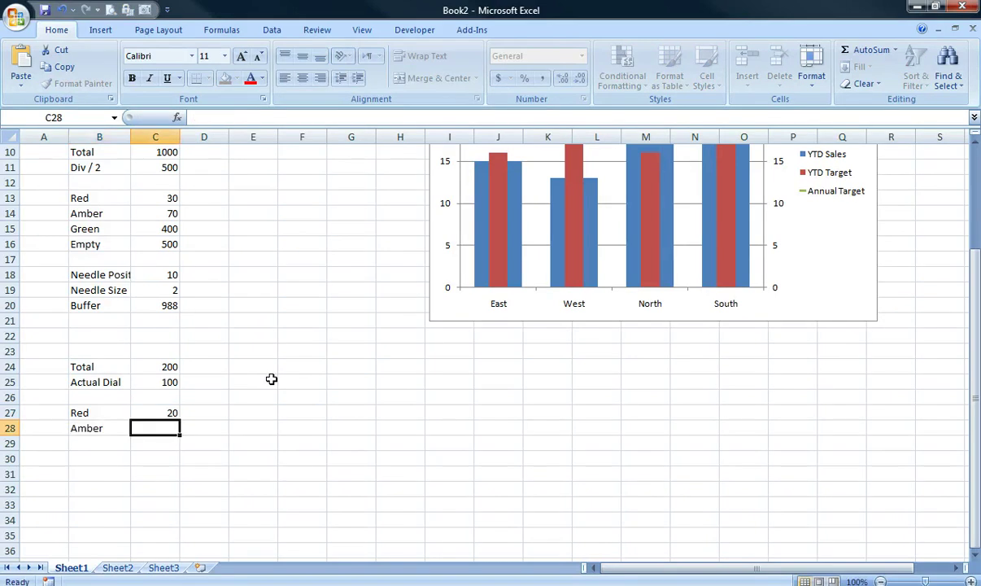
type("30")
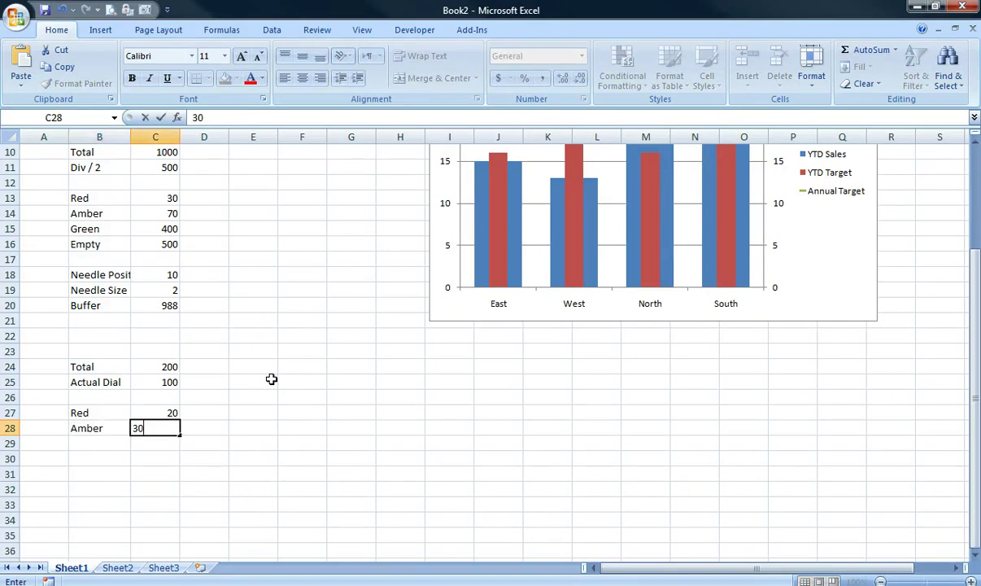
key("Return")
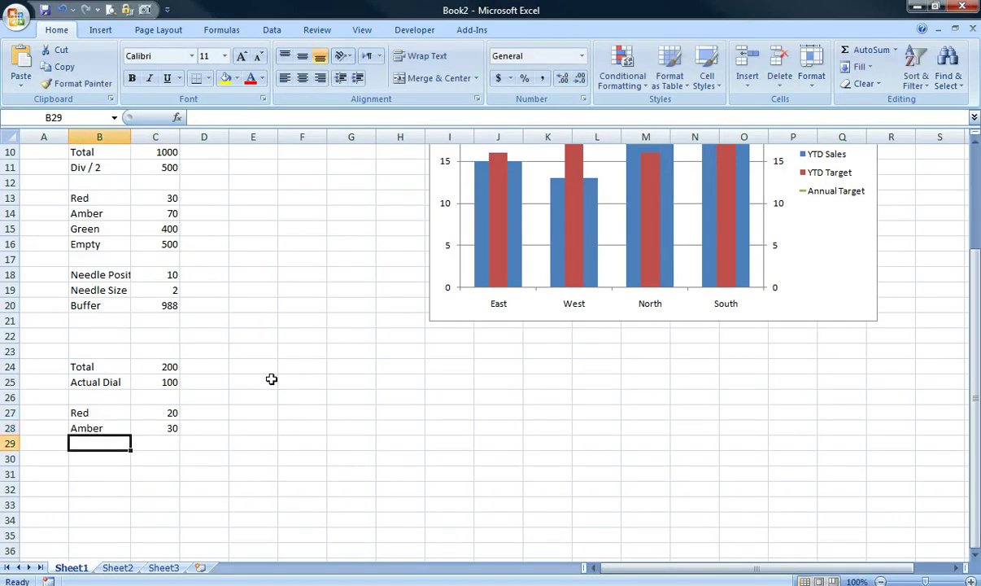
- Add a "Green" label in B29 with the formula =C25-C27-C28 in C29
type("Green")
key("Tab")
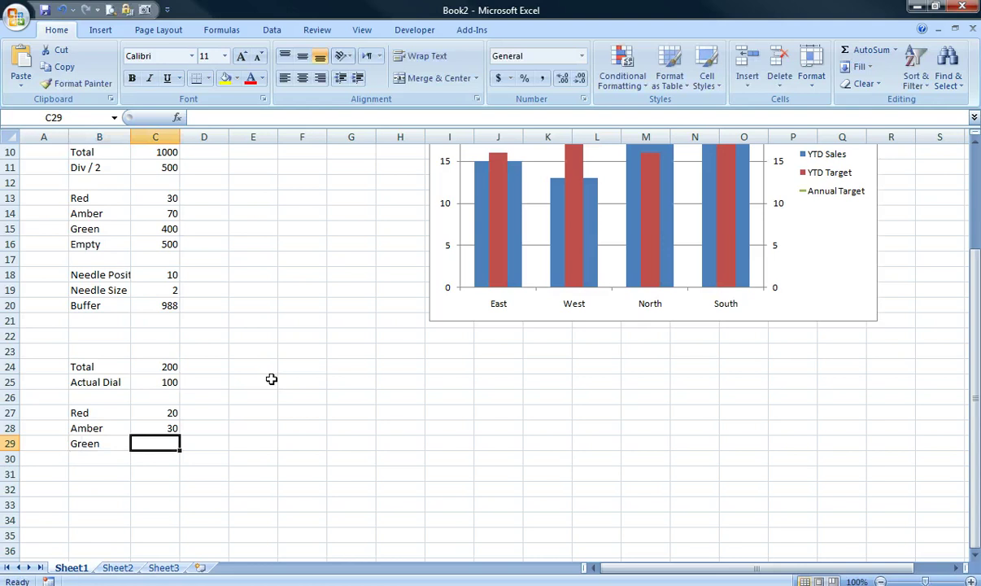
type("=")
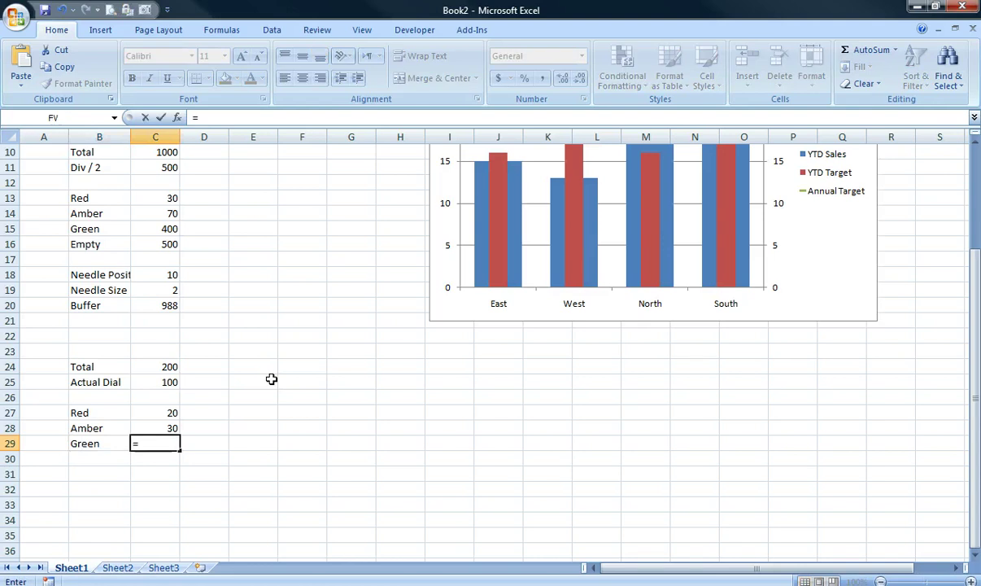
key("Up")
key("Up")
key("Up")
key("Up")
key("Down")
key("Up")
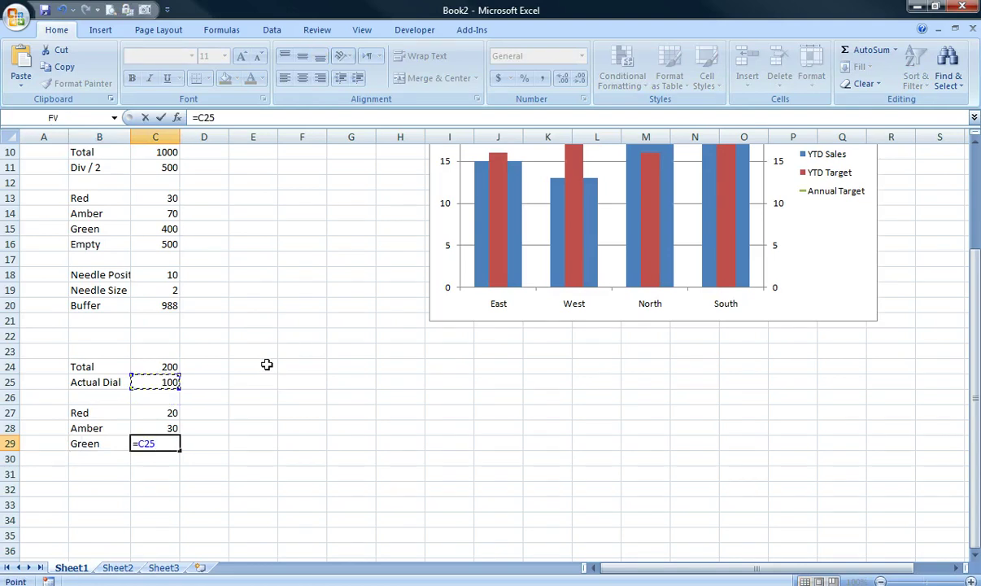
type("-")
key("Up")
key("Up")
type("-")
key("Up")
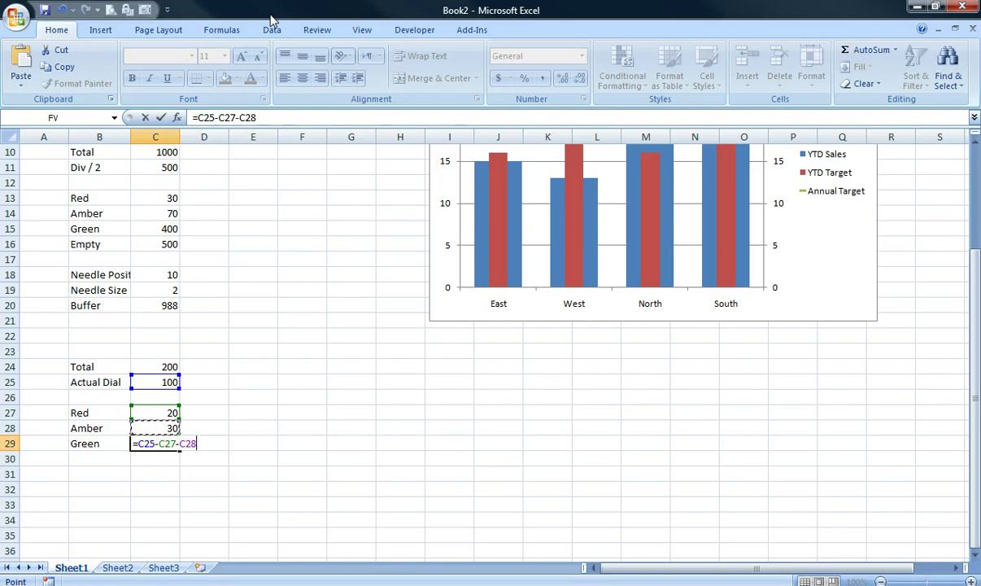
key("Return")
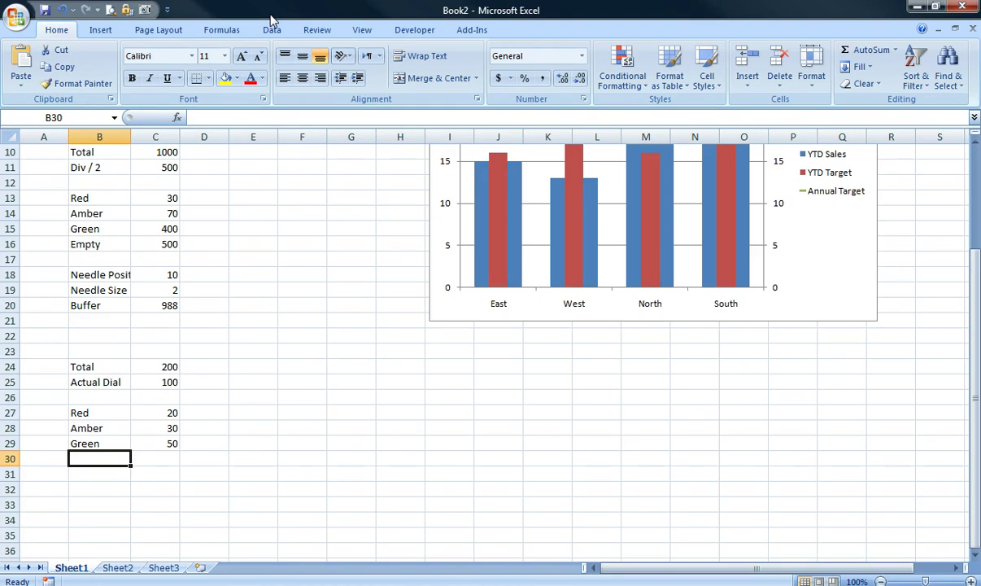
- Add an "Empty" label in B30 with the formula =C25 in C30
type("Empty")
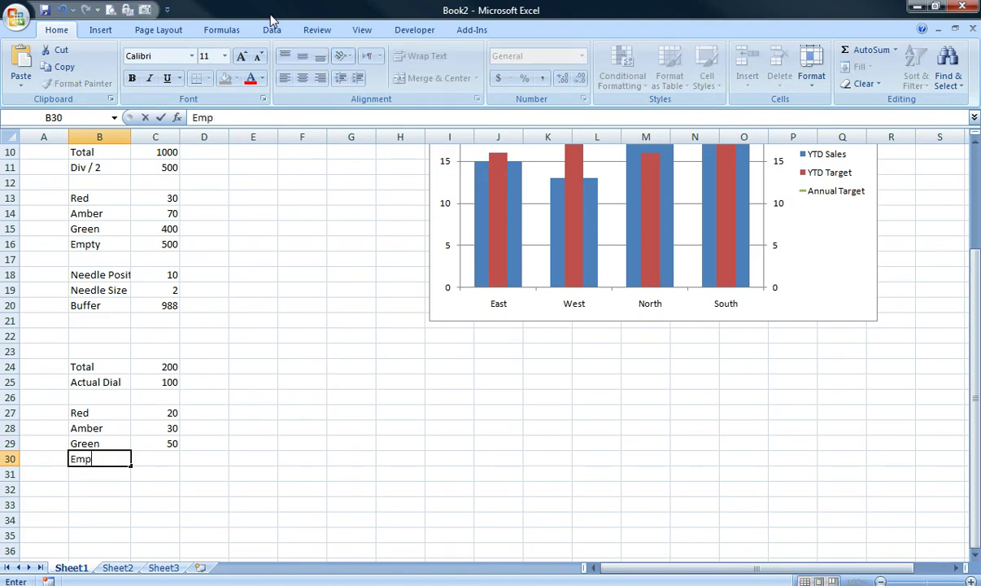
key("Tab")
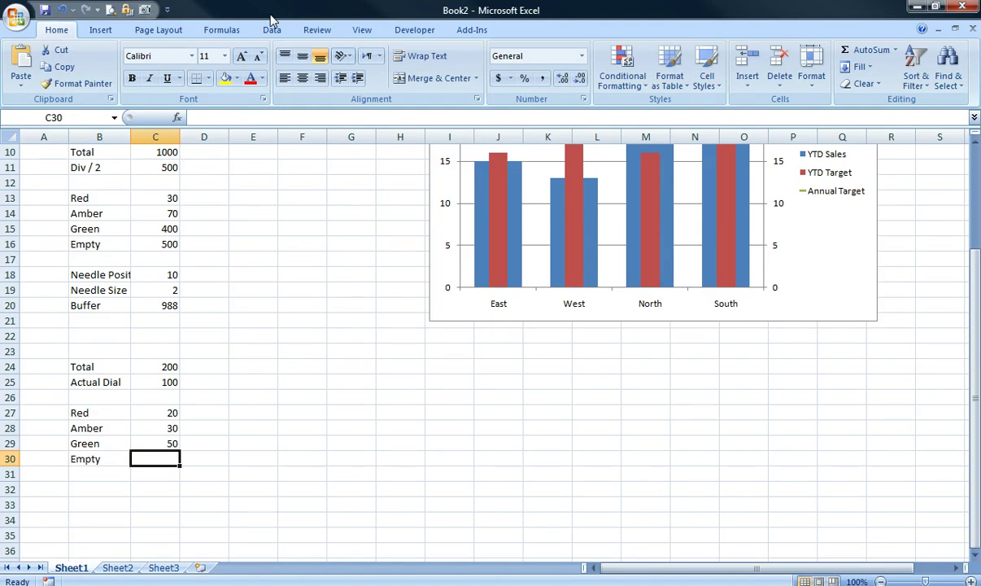
type("=")
key("Up")
key("Up")
key("Up")
key("Up")
key("Up")
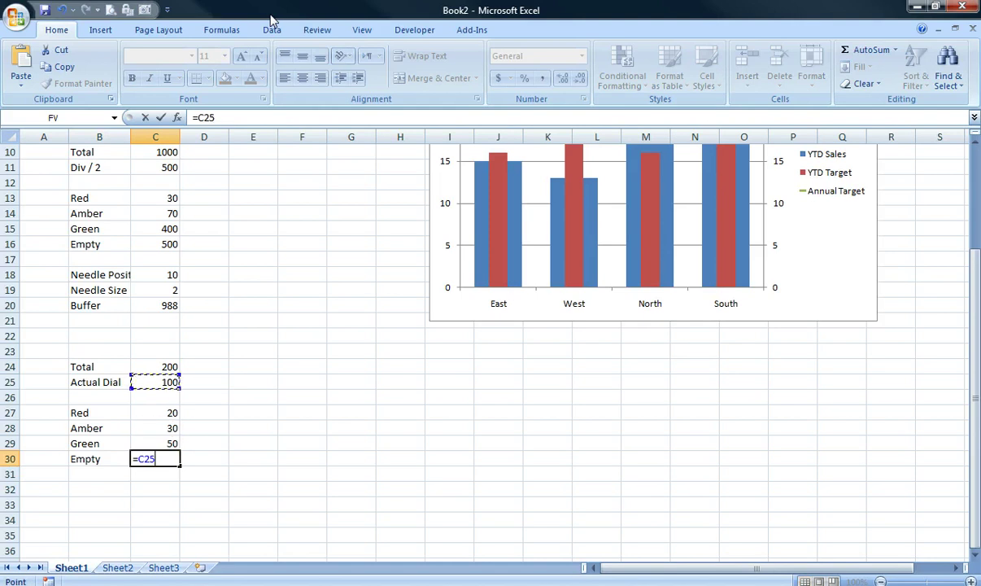
key("Return")
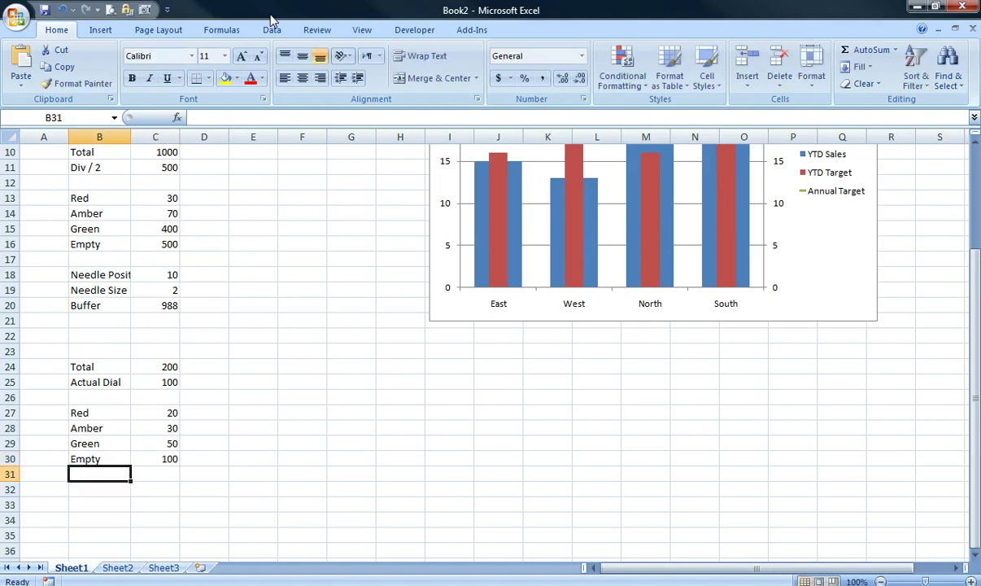
- Leave row 31 blank and add "Needle Position" in B32 with the value 15 in C32
key("Down")
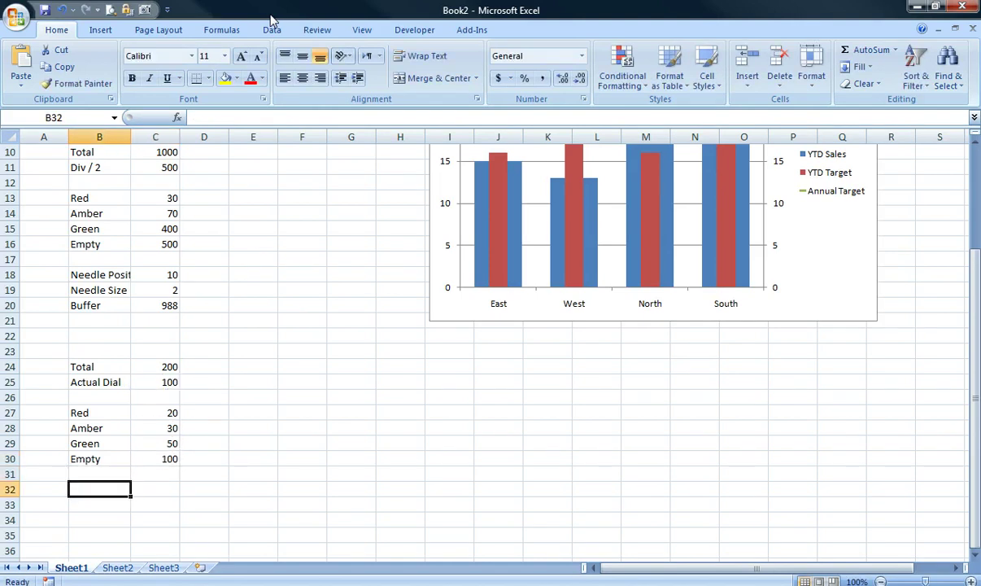
type("Nee")
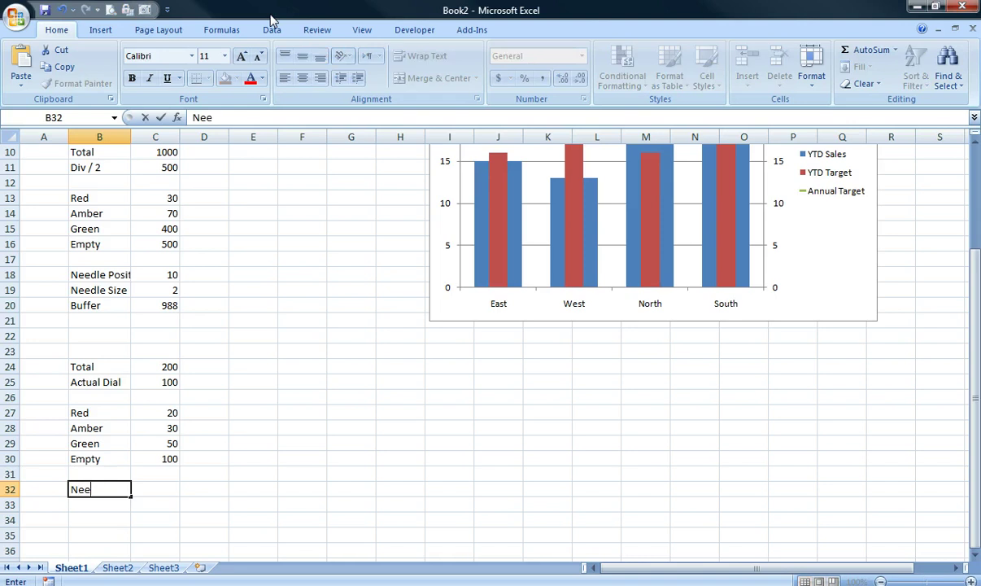
type("dle Position")
key("Tab")
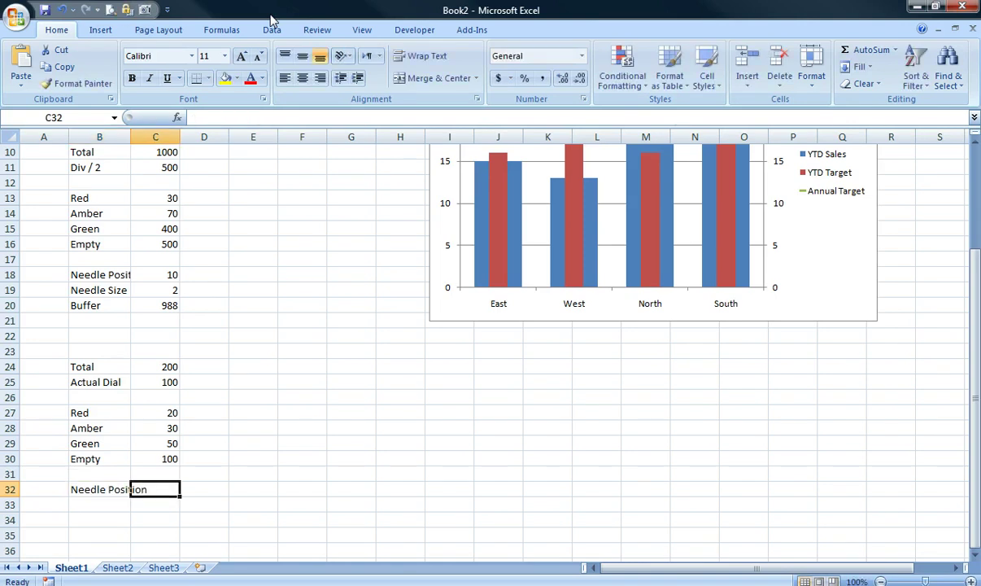
type("15")
key("Return")
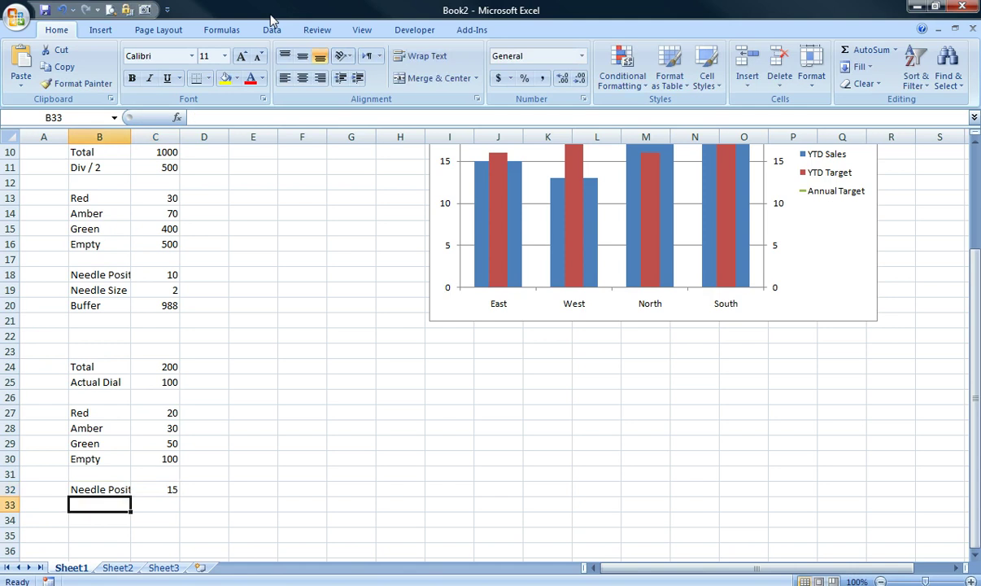
- Add a "Needle Size" label in B33 with the value 2 in C33
type("Needl")
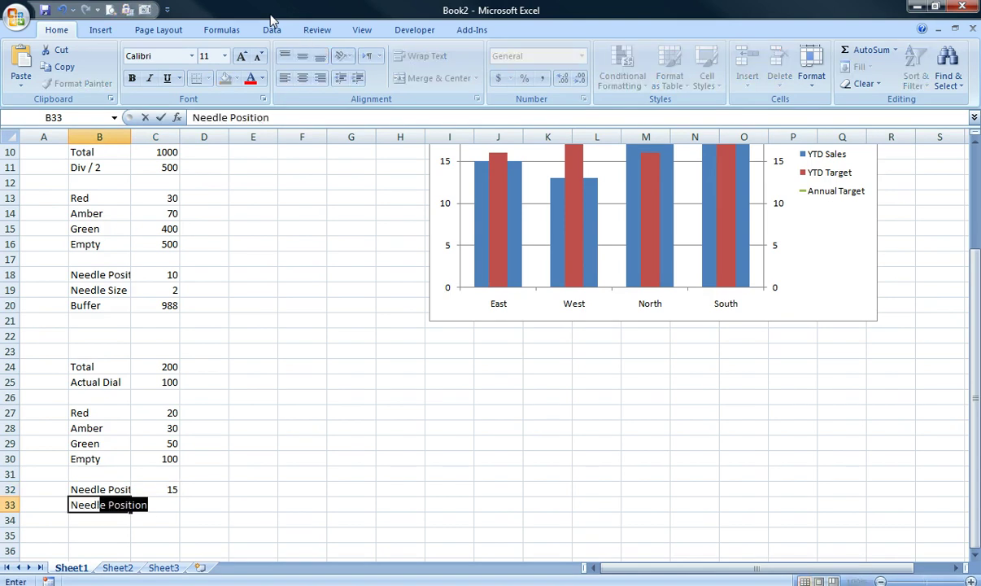
type("e Size")
key("Tab")
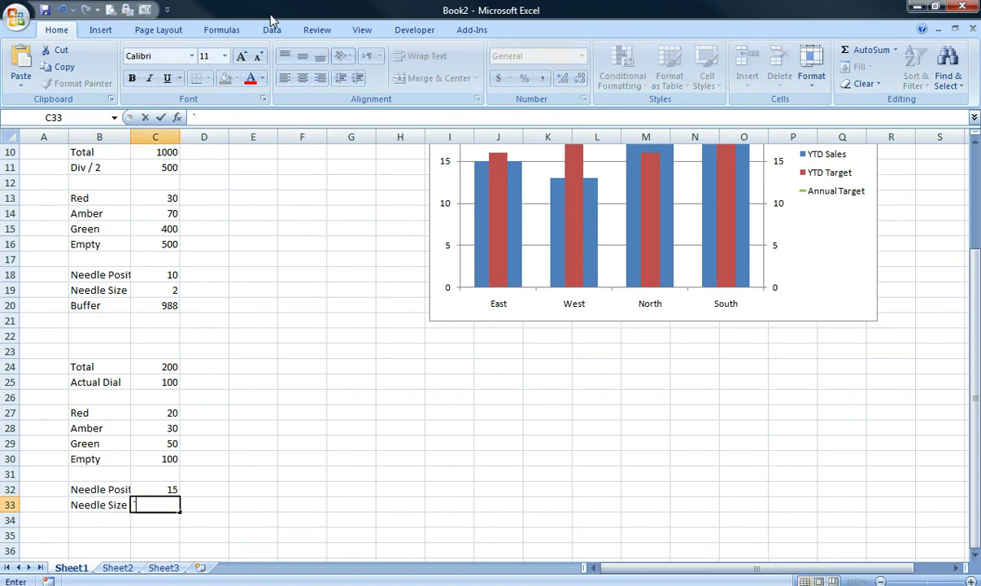
type("`")
key("BackSpace")
type("2")
key("Return")
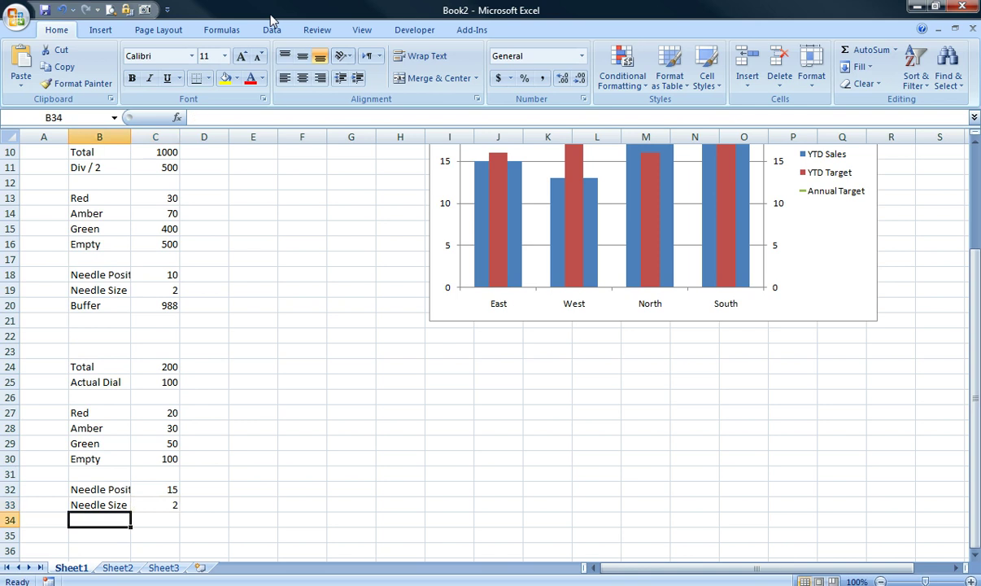
- Add a "Buffer" label in B34 with the formula =C24-SUM(C32:C33) in C34
type("Buffer")
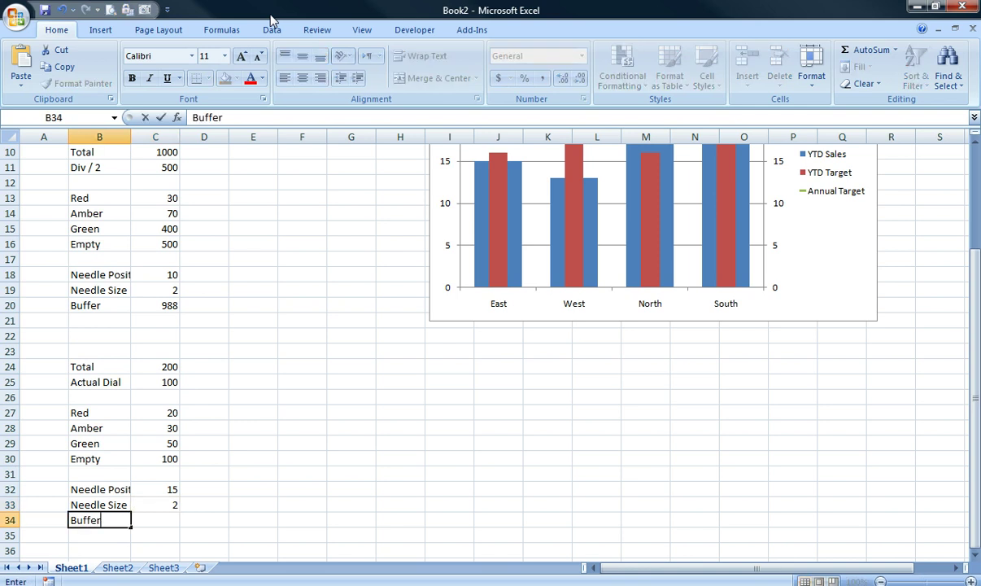
key("Tab")
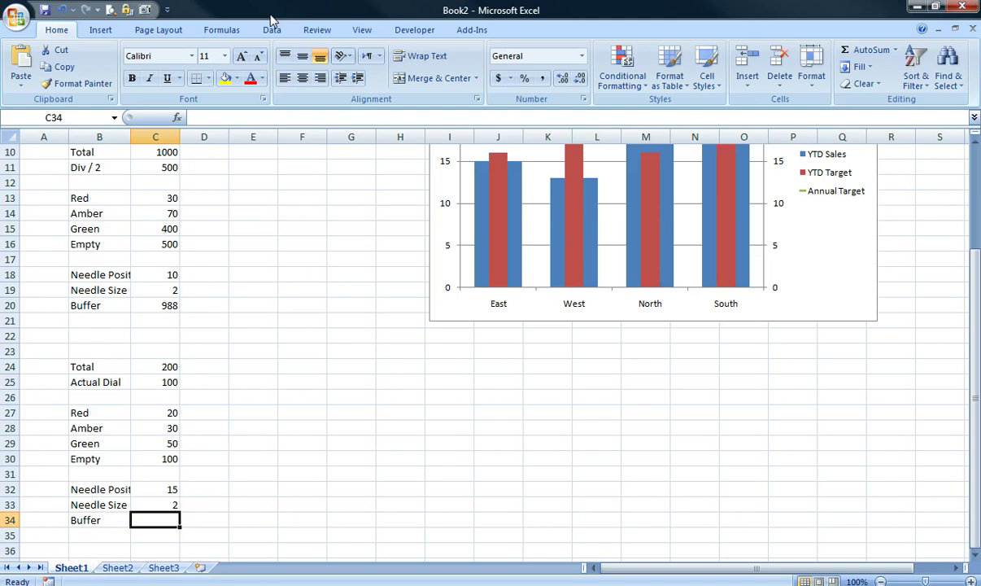
type("=")
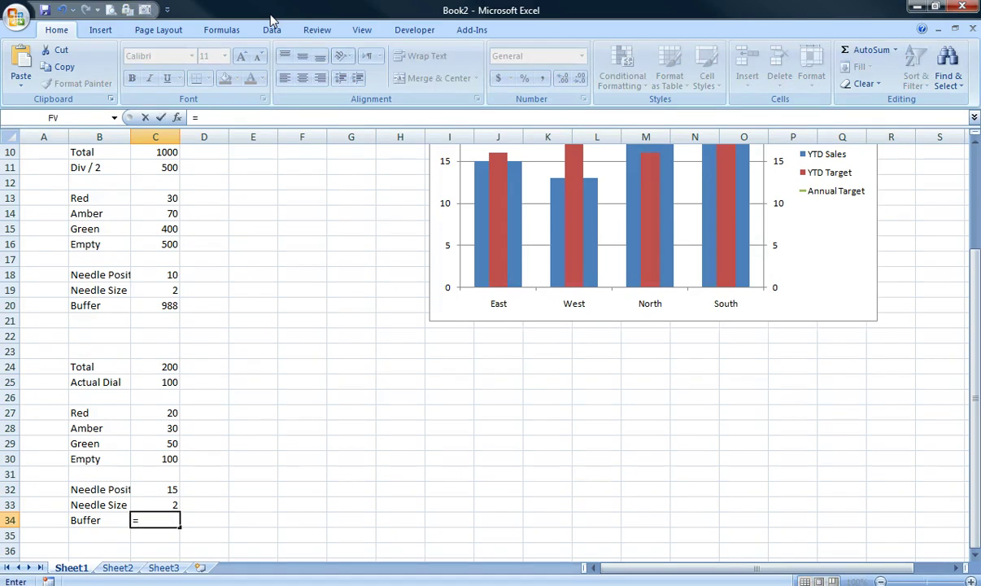
key("Up")
key("Up")
key("Up")
key("Up")
key("Up")
key("Up")
key("Up")
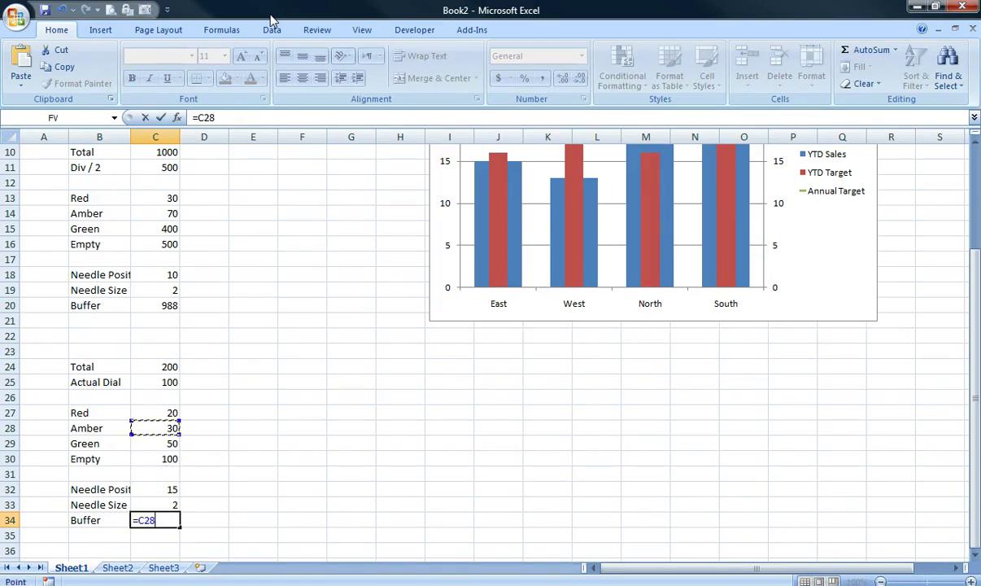
key("Up")
key("Up")
key("Up")
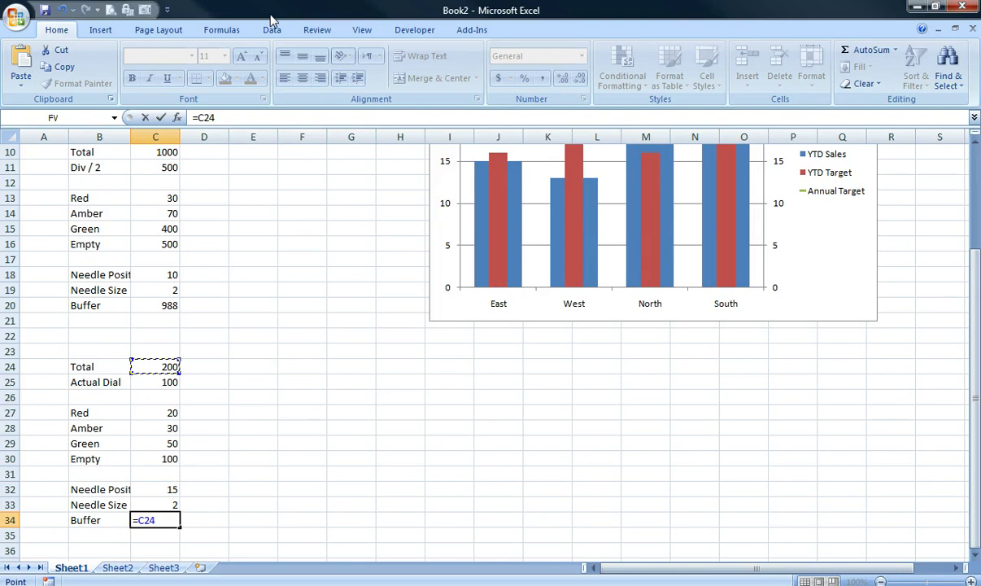
type("-sum(")
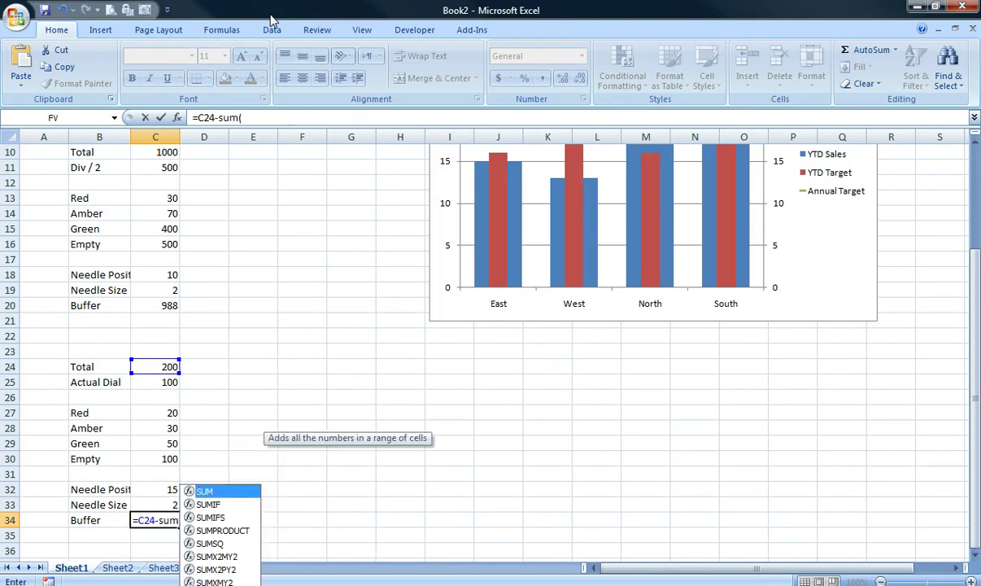
key("Up")
key("shift+Up")
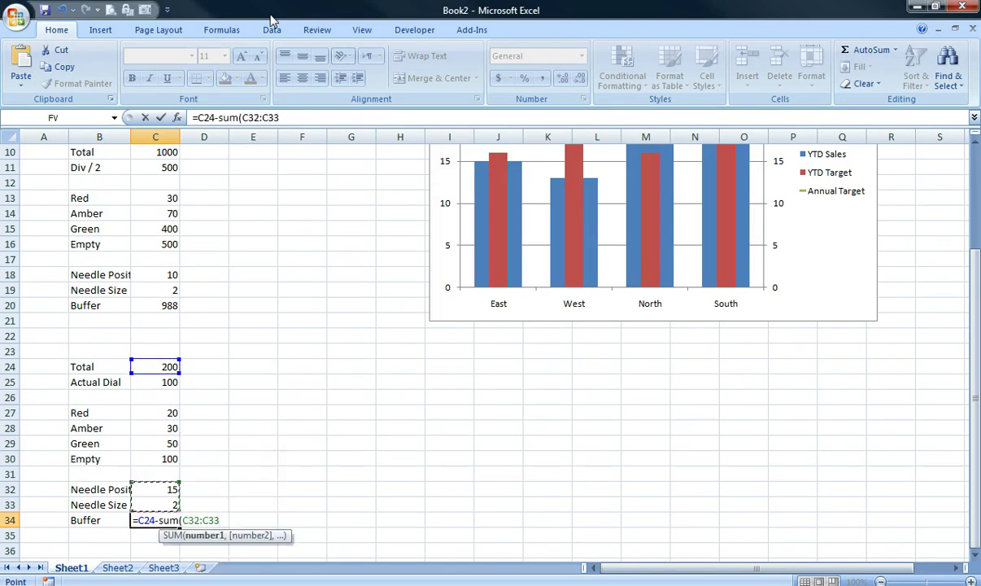
key("Return")
key("Return")
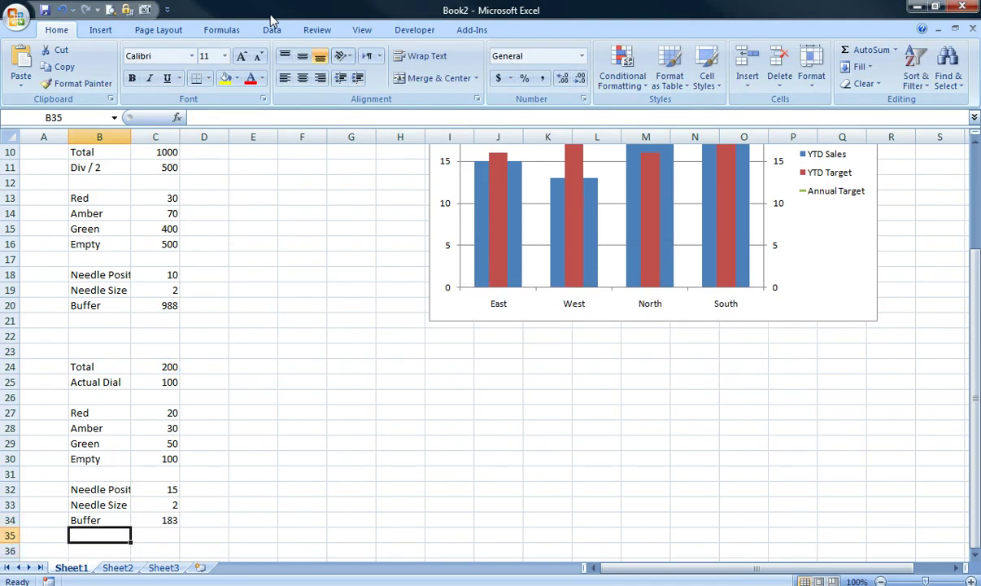
- Insert a plain doughnut chart from the colour band labels and values in B27:C30
key("Down")
key("Down")
key("Down")
key("Down")
key("Down")
key("Down")
key("Down")
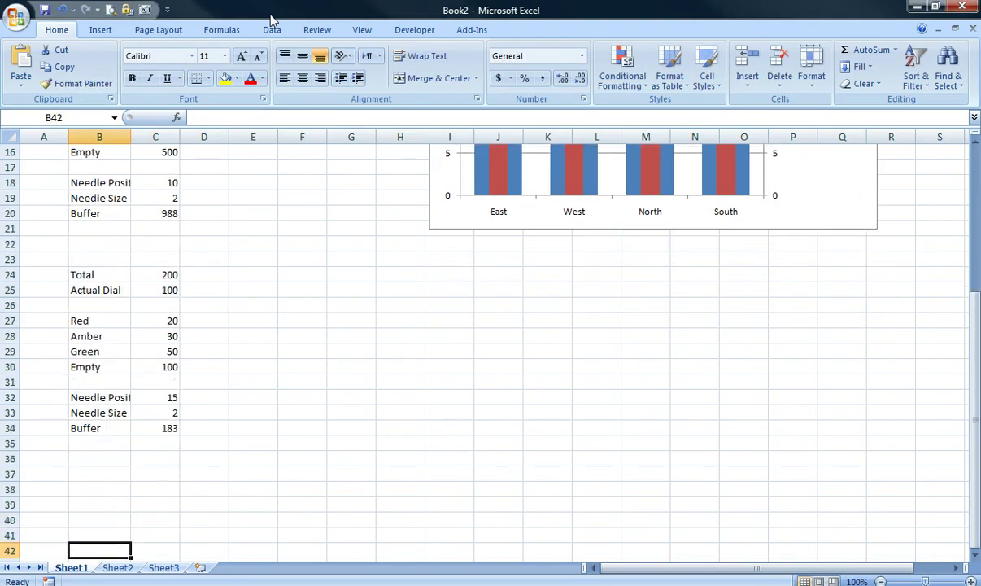
key("Down")
key("Down")
key("Down")
key("Down")
key("Down")
key("Down")
key("Down")
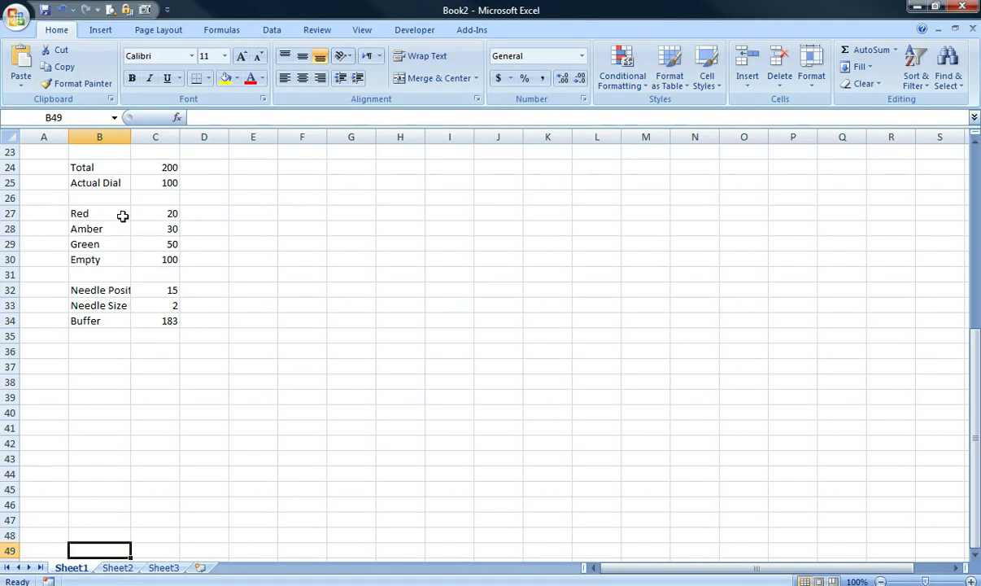
left_click_drag(122, 215, 159, 260)
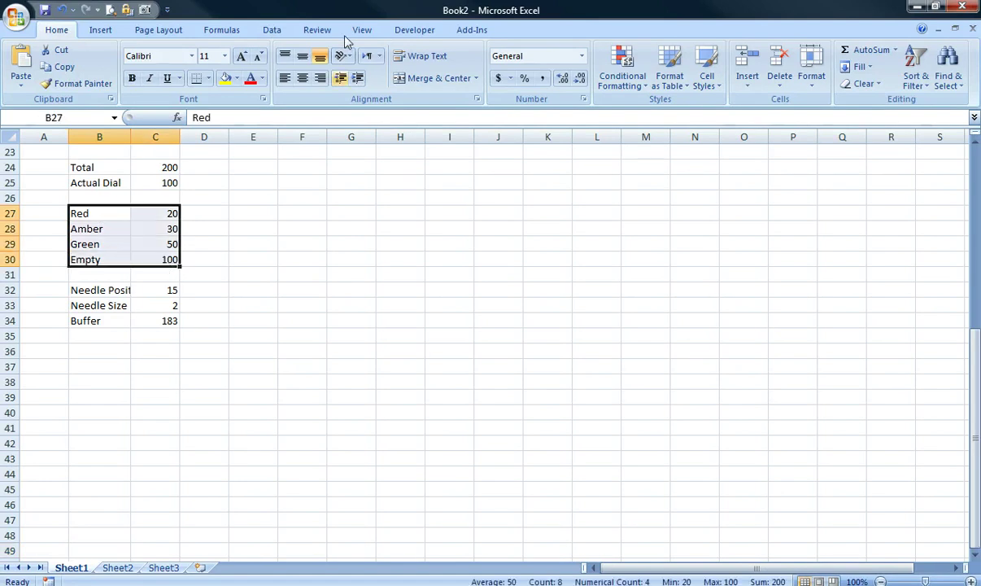
left_click(110, 37)
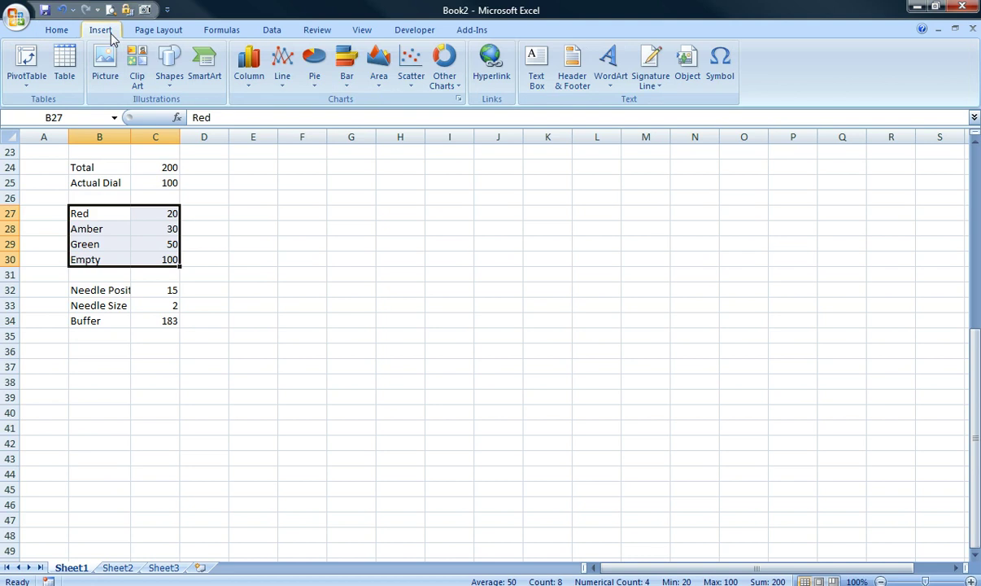
left_click(452, 71)
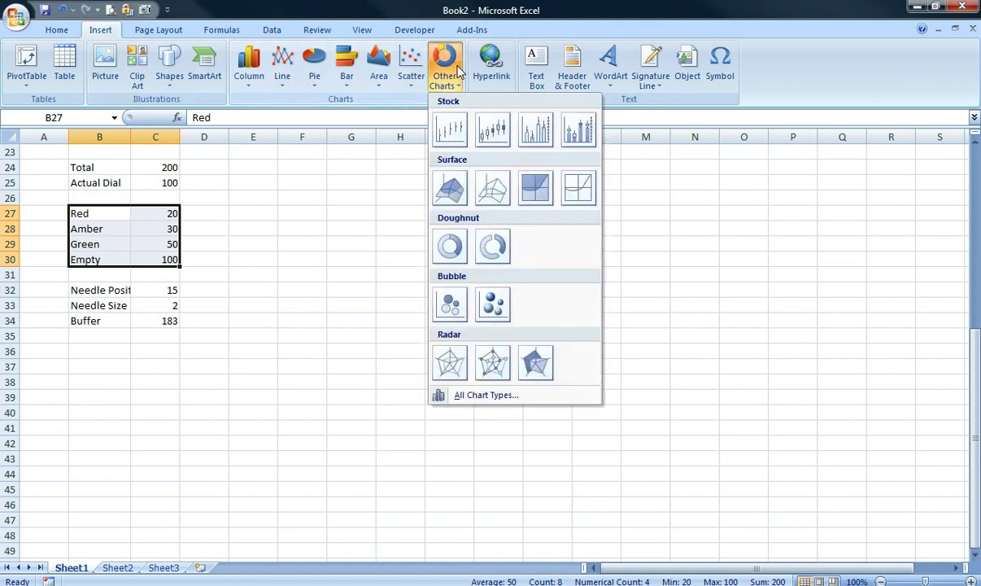
left_click(450, 246)
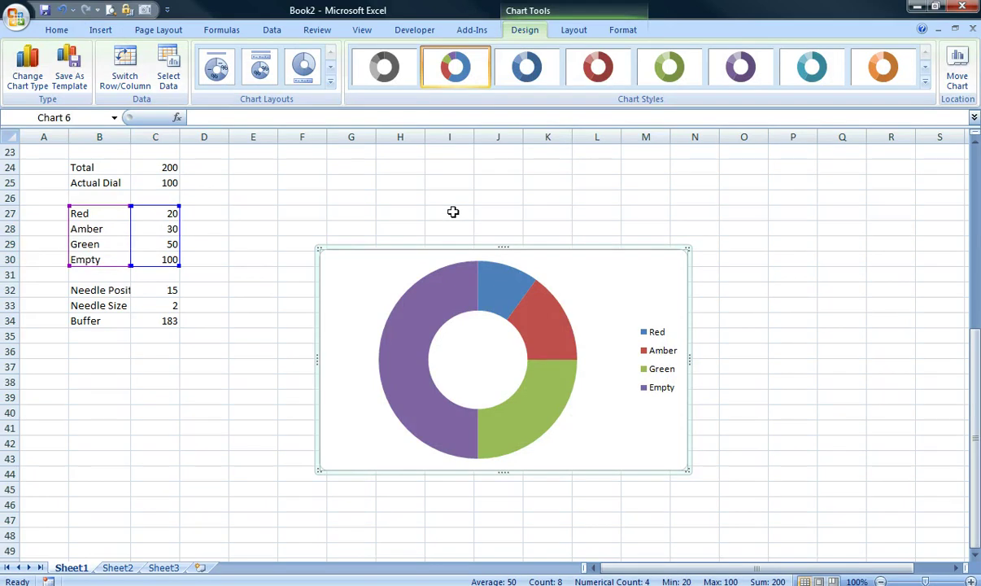
- Set the doughnut series' angle of first slice to 270 degrees
right_click(468, 292)
key("f")
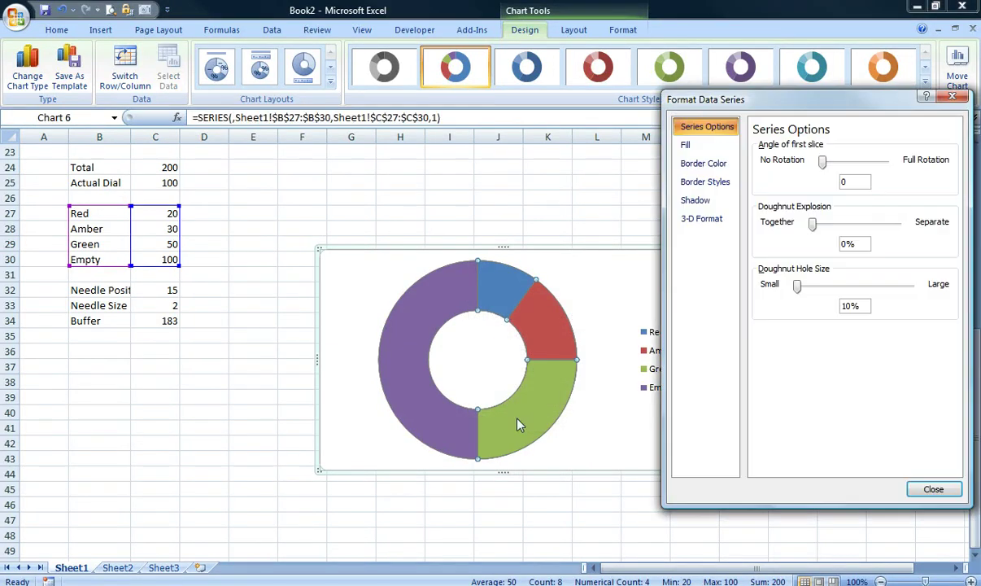
double_click(860, 182)
type("2")
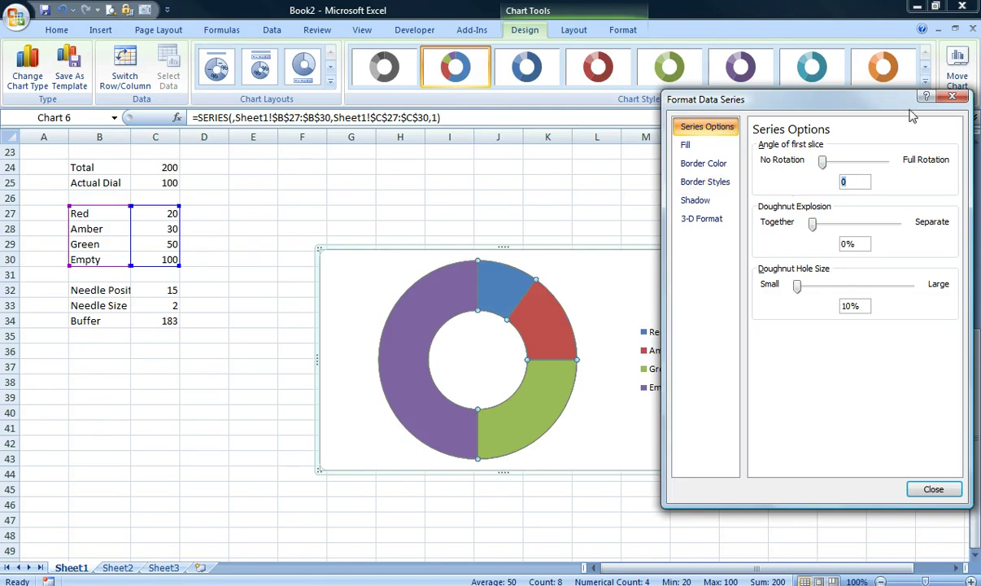
type("70")
key("Return")
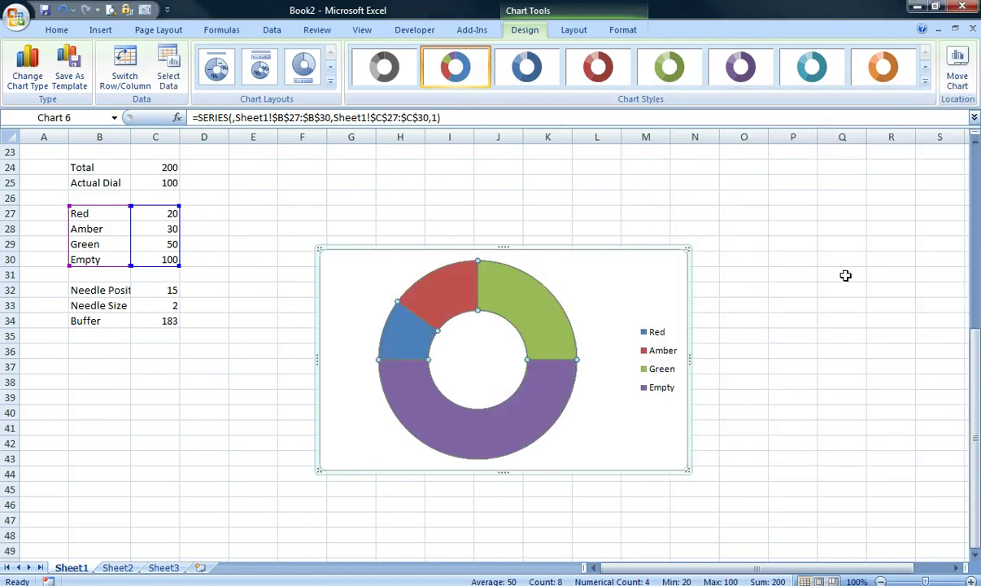
left_click(734, 288)
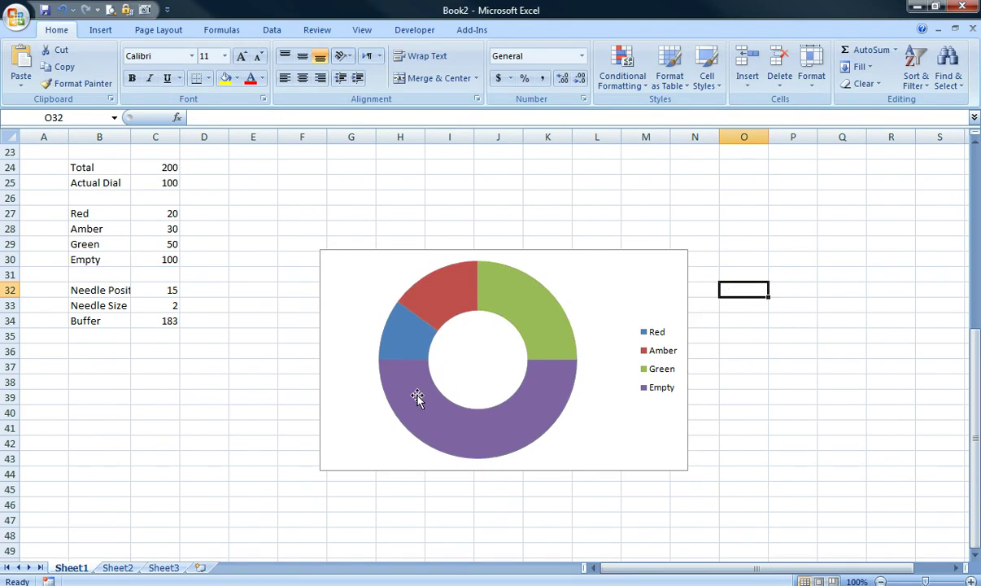
- Set the doughnut's Empty slice to No fill
left_click(463, 436)
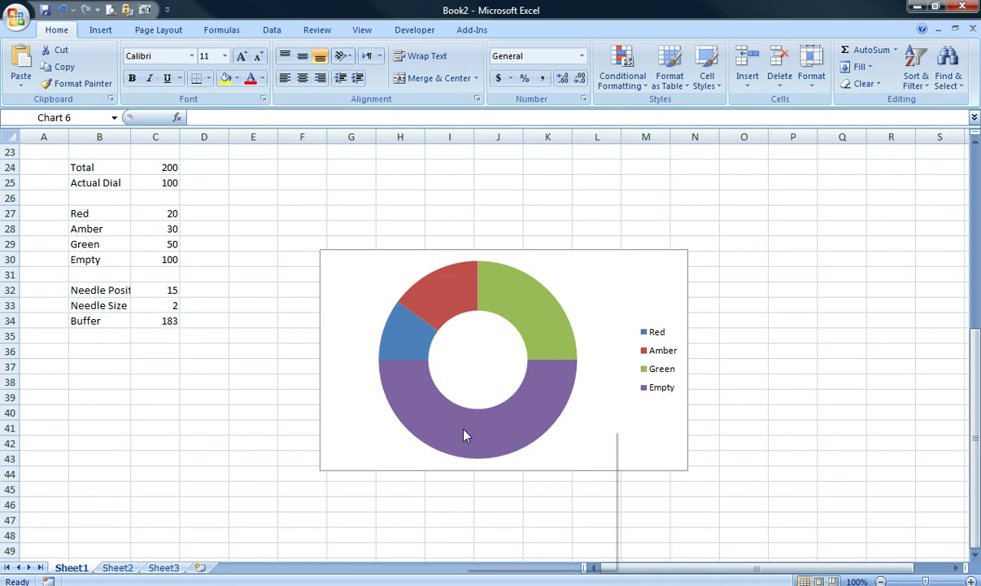
right_click(464, 436)
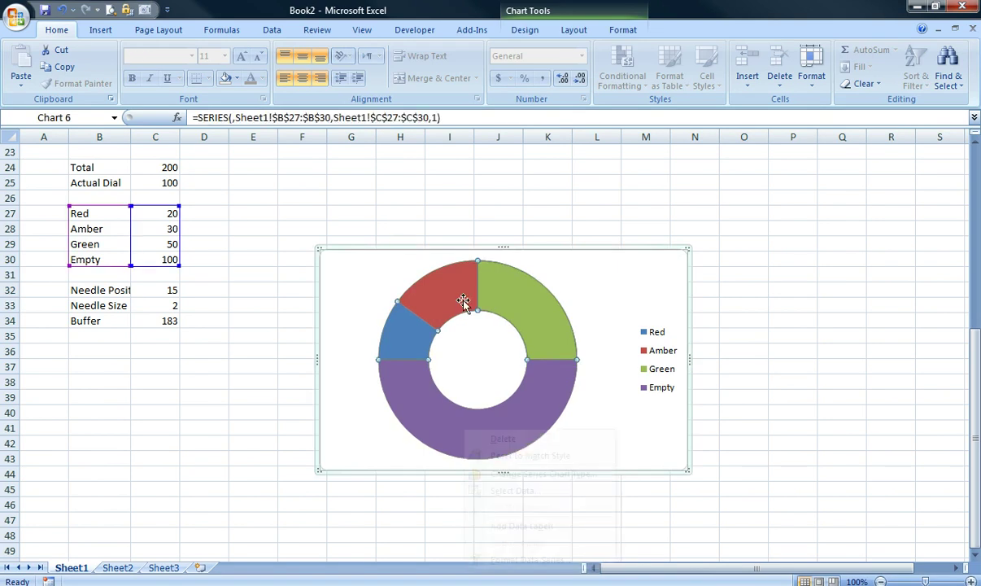
left_click(464, 301)
left_click(417, 408)
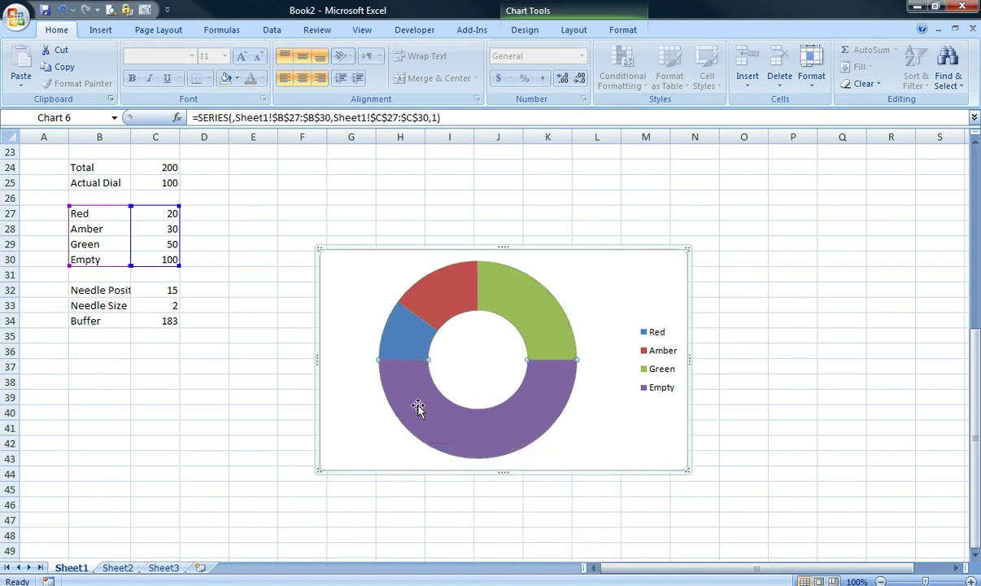
right_click(417, 408)
left_click(423, 408)
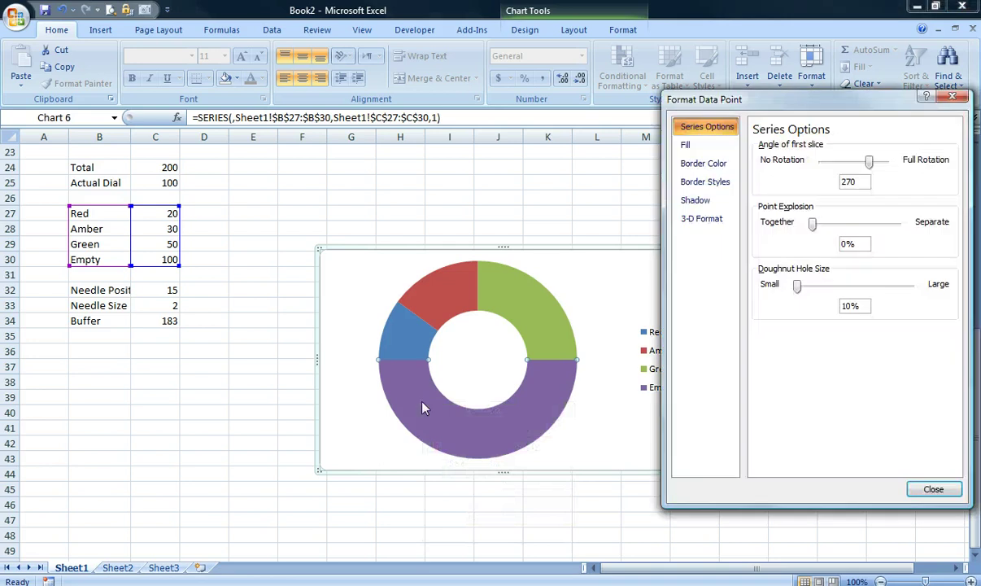
left_click(685, 145)
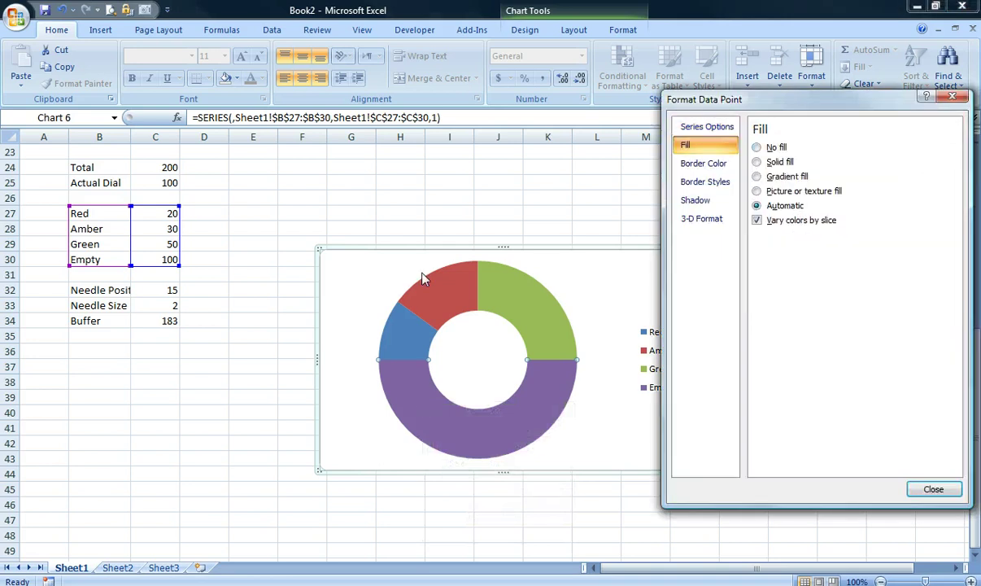
left_click(756, 148)
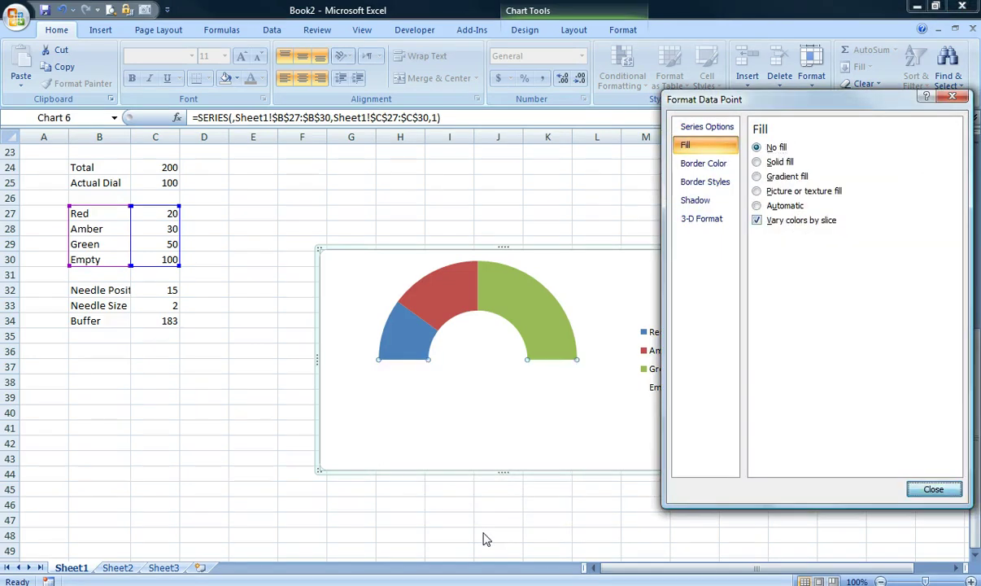
key("Escape")
key("Escape")
key("Escape")
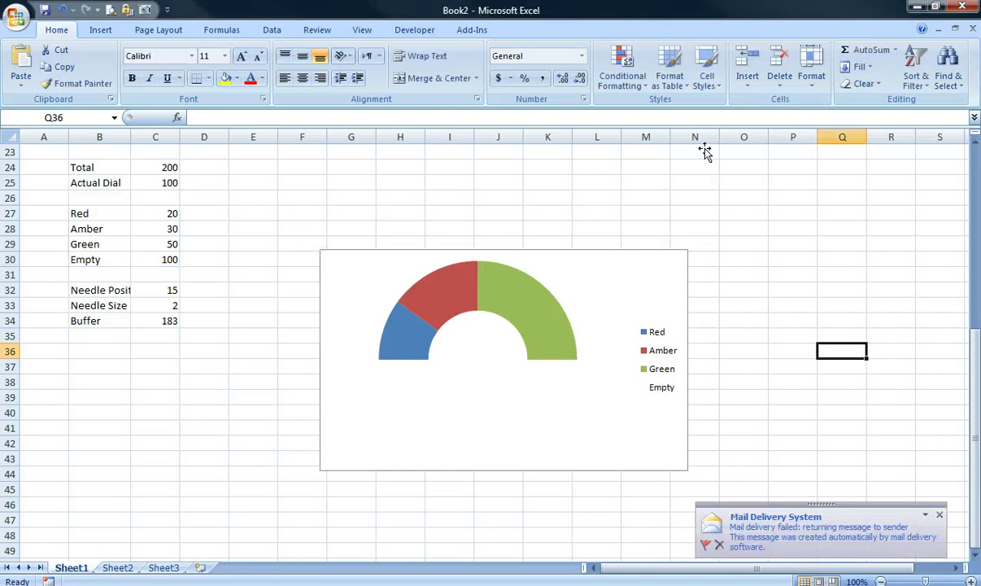
- Fill the doughnut's Red slice with the theme red and its Amber slice with the standard orange
left_click(530, 307)
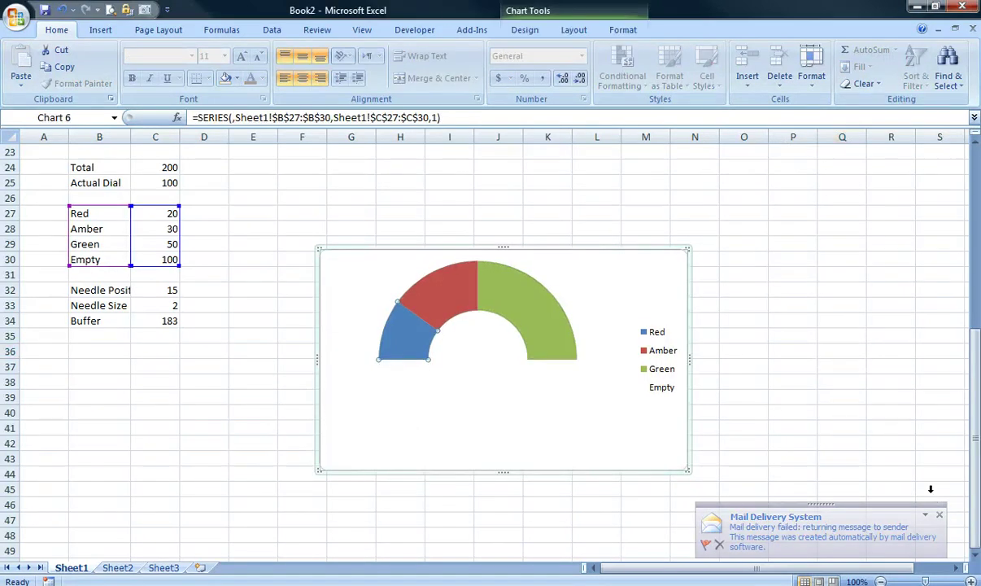
left_click(237, 78)
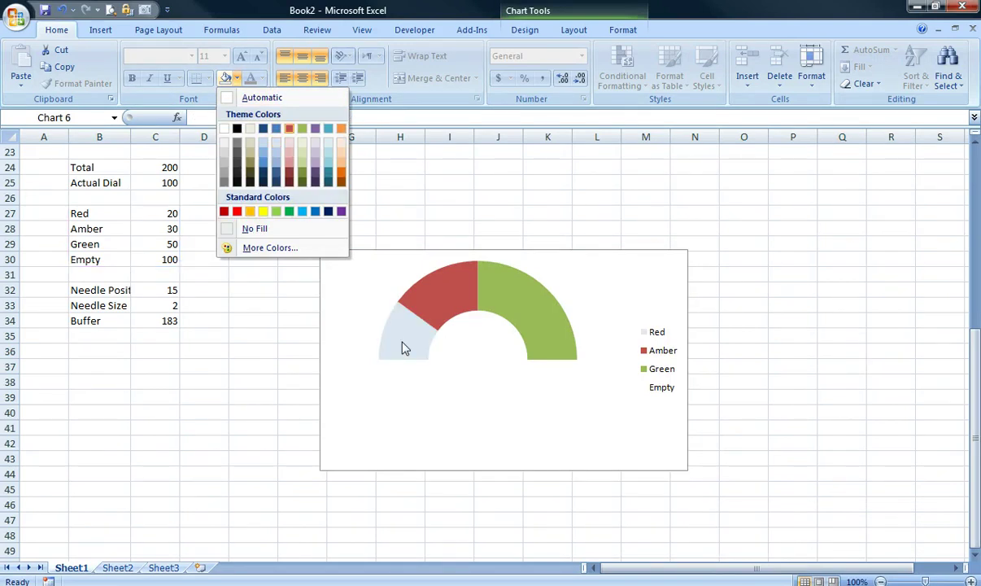
left_click(237, 79)
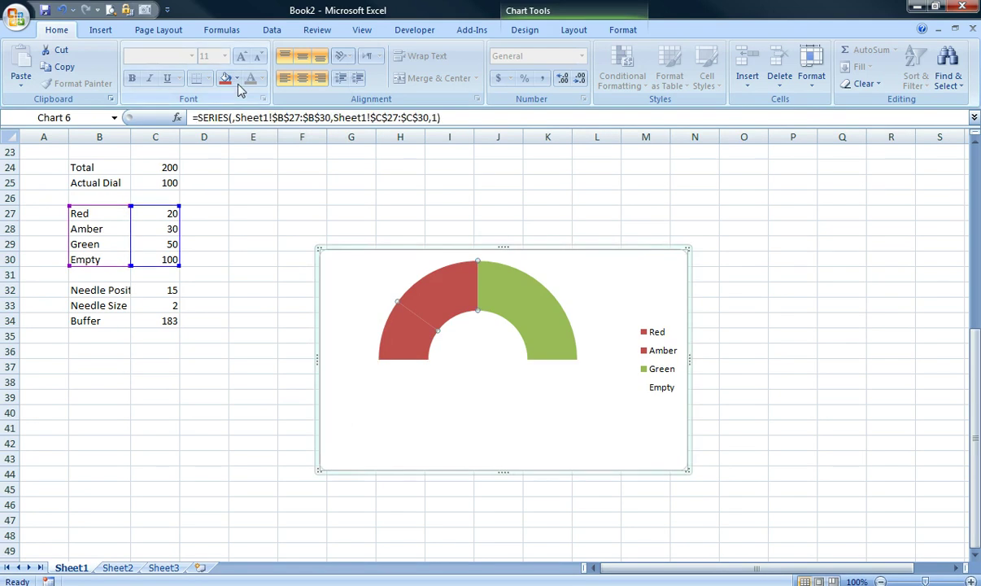
left_click(237, 78)
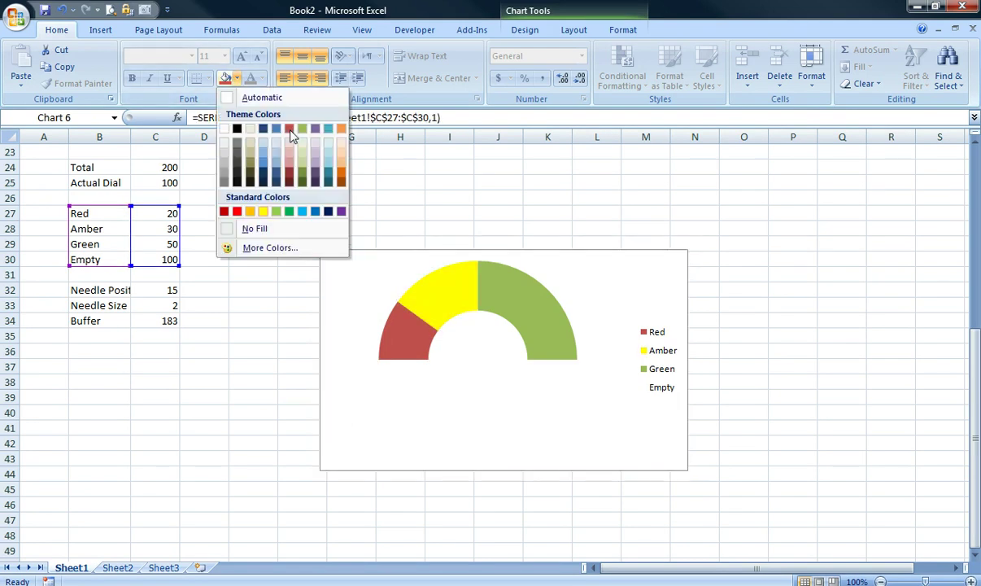
key("Escape")
key("Escape")
key("Right")
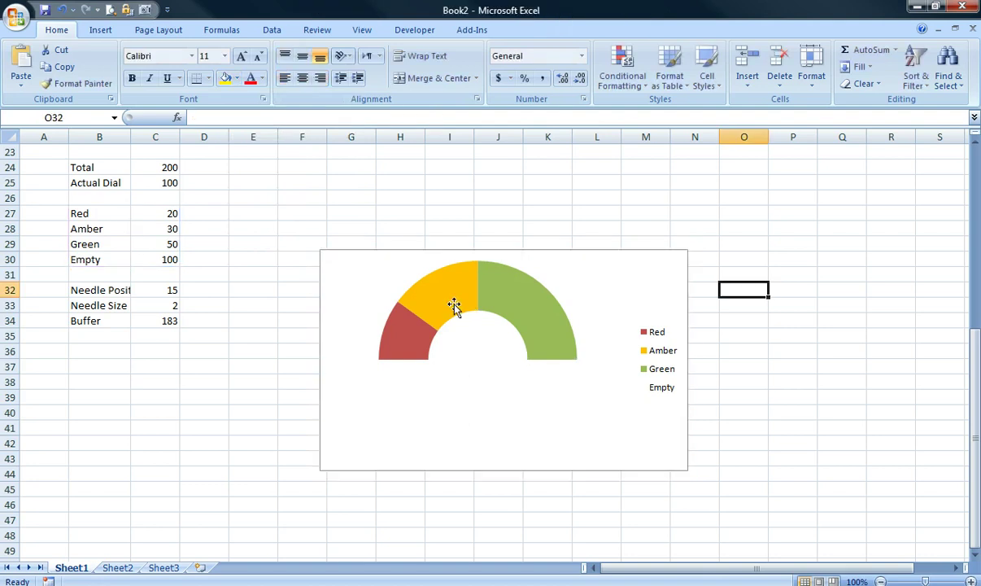
- Delete the legend from the doughnut chart
left_click(661, 359)
key("Delete")
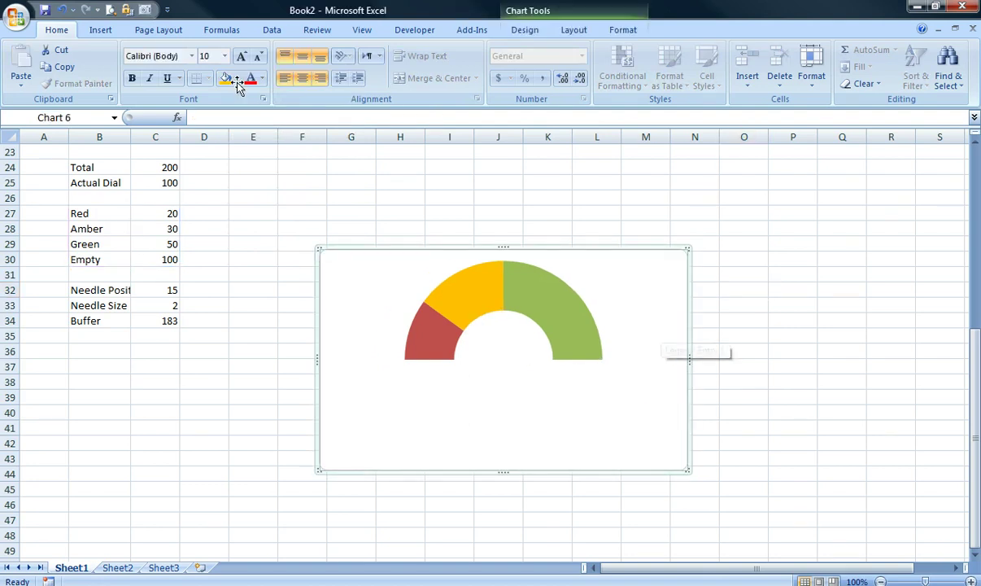
key("Escape")
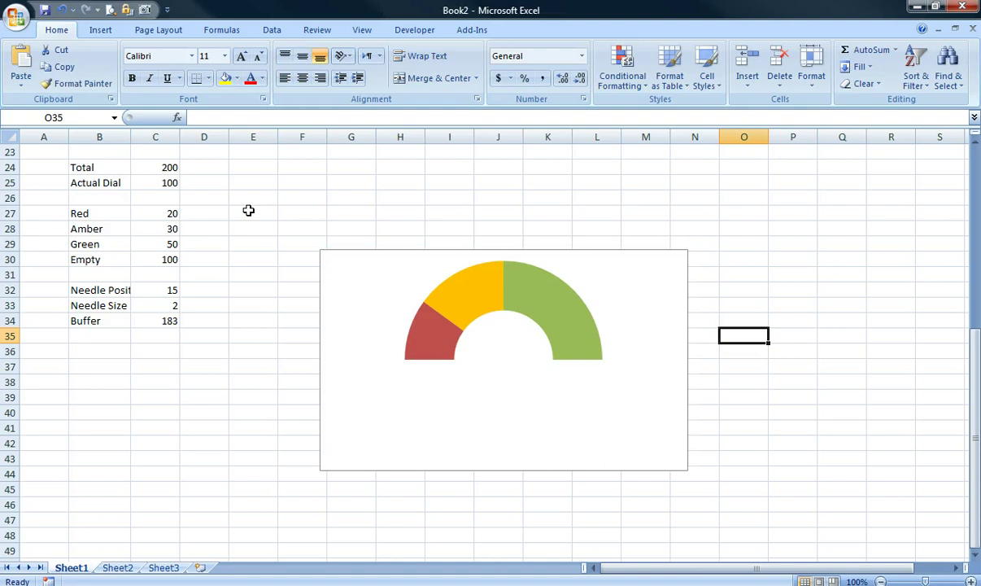
- Insert a basic 2-D pie chart from the needle data in B32:C34
mouse_move(99, 290)
left_mouse_down()
mouse_move(158, 334)
mouse_move(159, 321)
left_mouse_up()
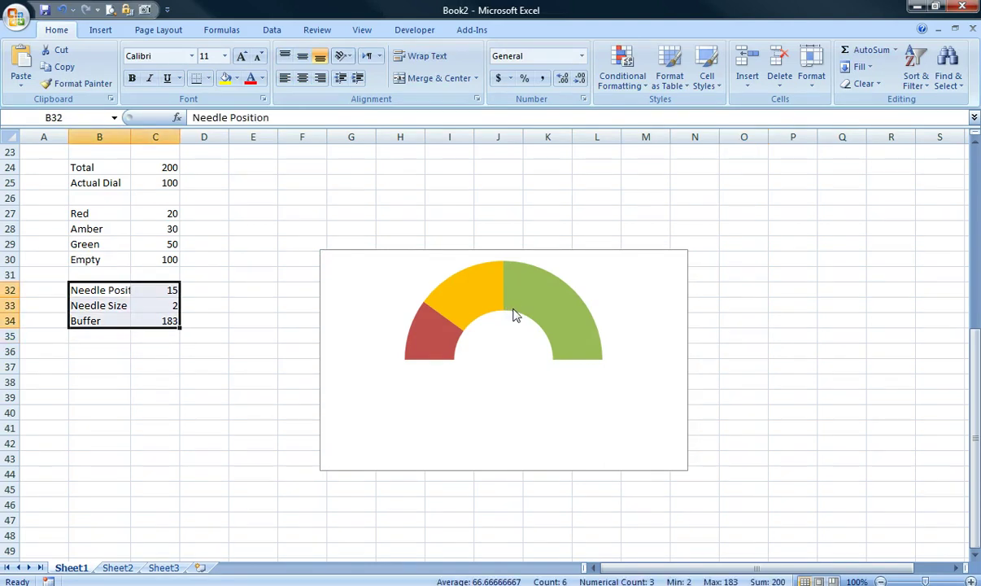
left_click(100, 30)
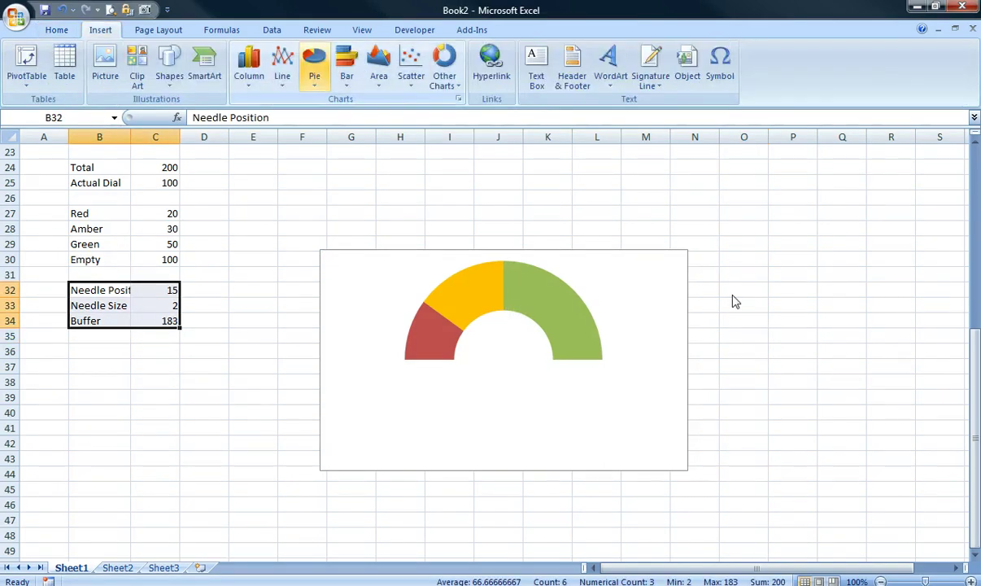
left_click(314, 66)
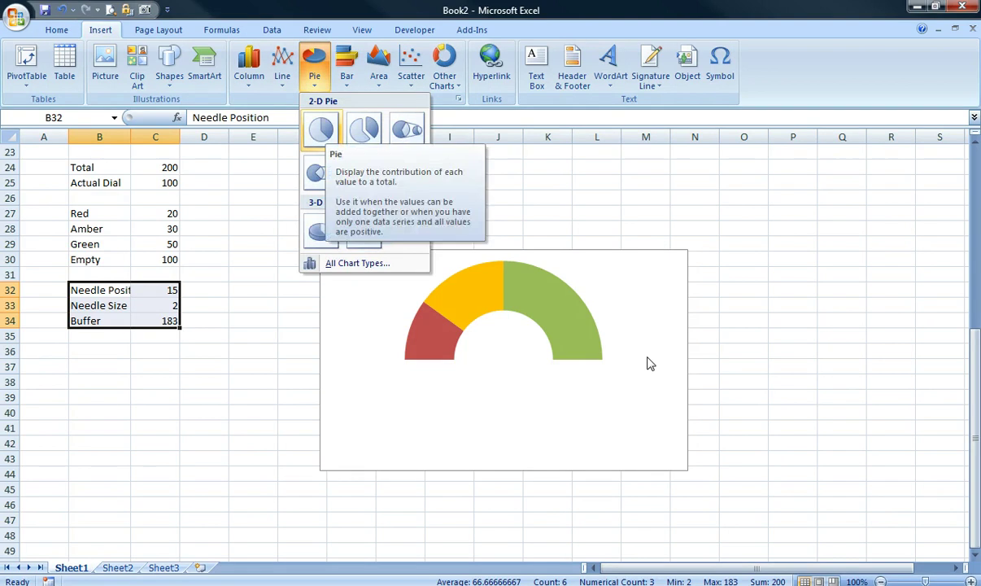
left_click(320, 129)
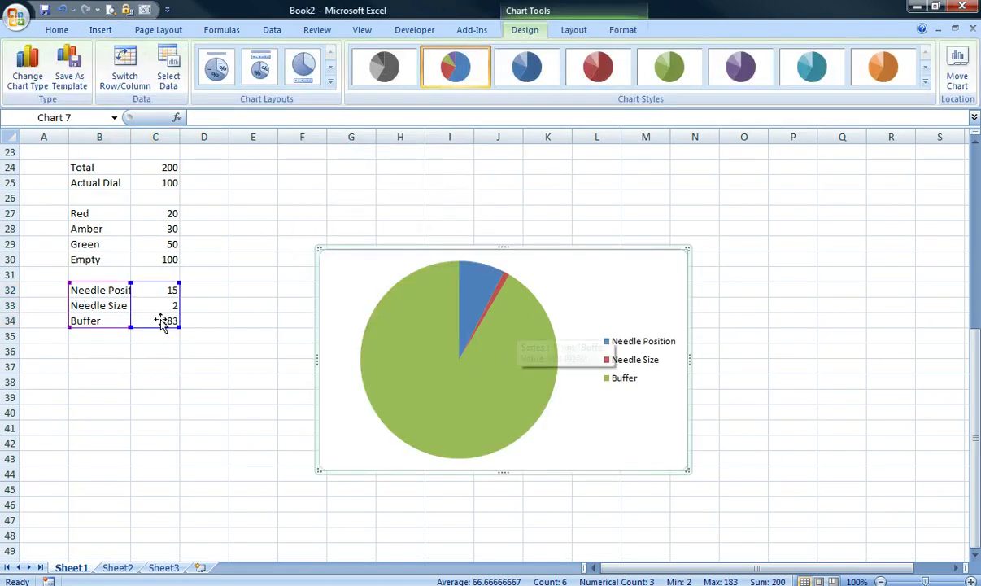
- Set the pie series' angle of first slice to 270 degrees
right_click(518, 326)
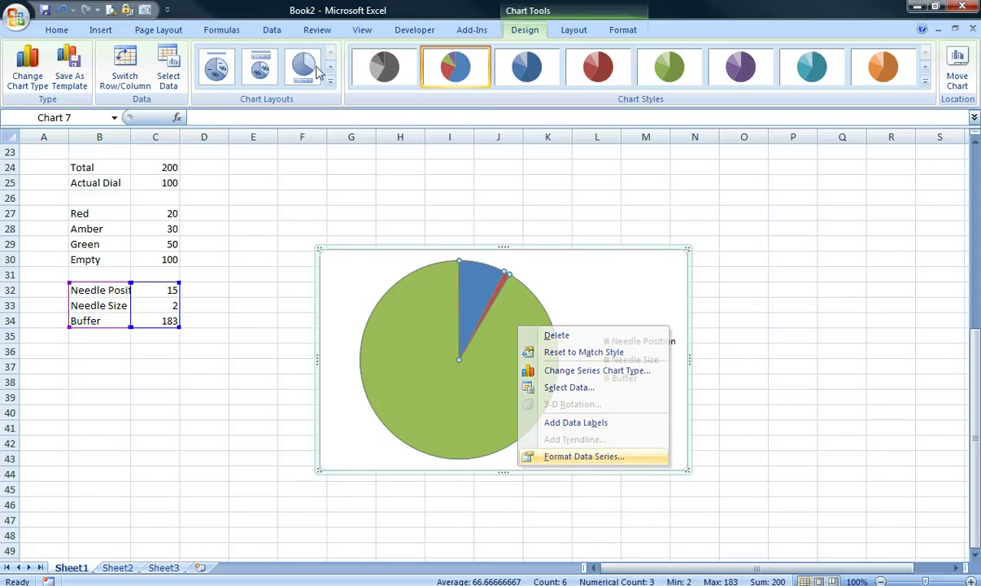
left_click(570, 455)
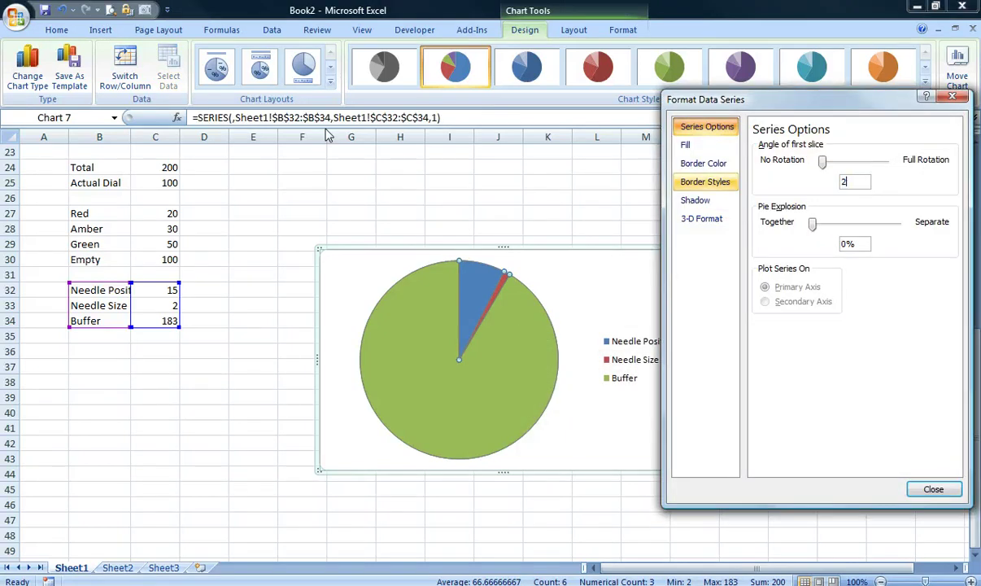
type("270")
key("Return")
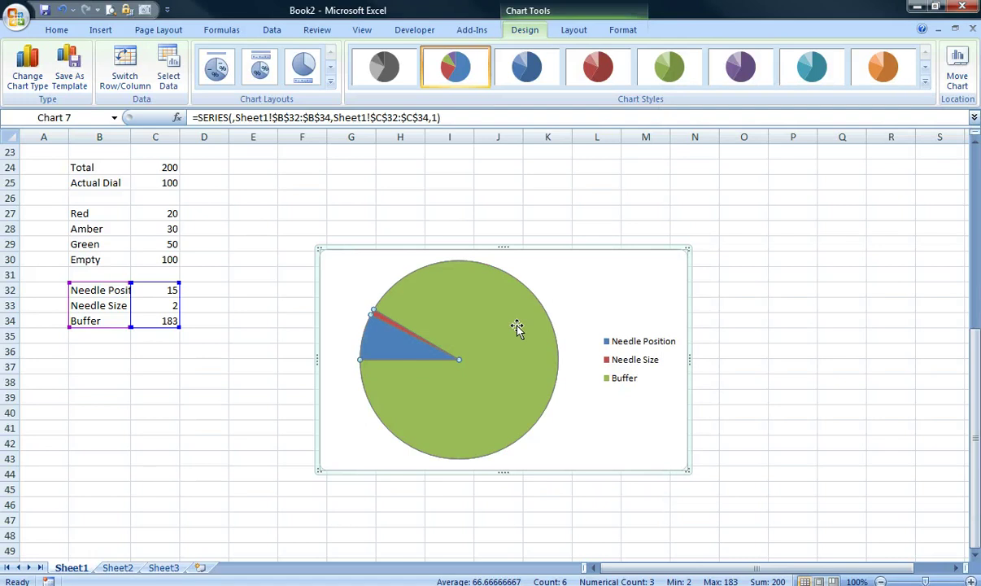
- Shift the pie chart sideways off the doughnut chart and delete the pie chart's legend
left_click_drag(518, 327, 549, 327)
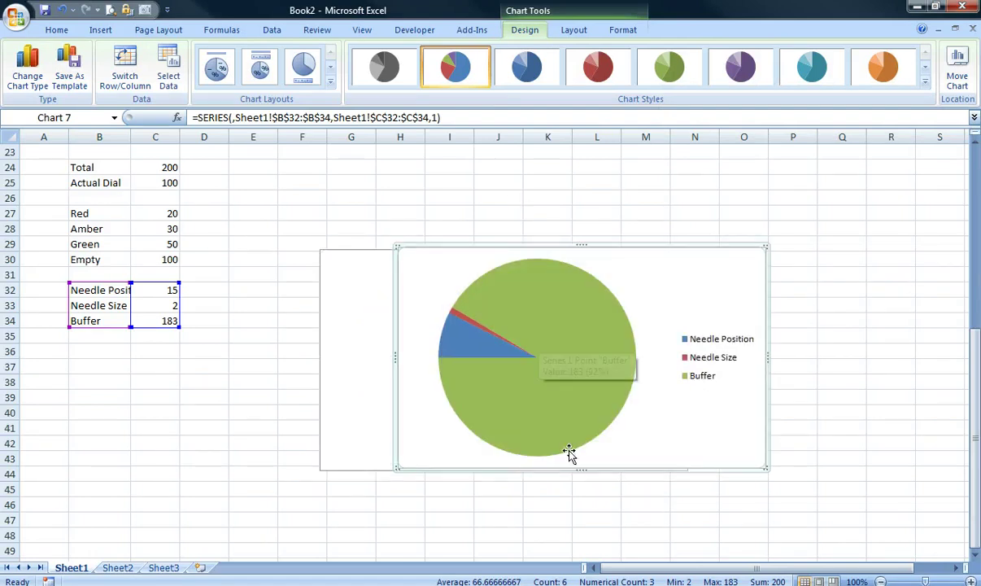
left_click(688, 348)
key("Delete")
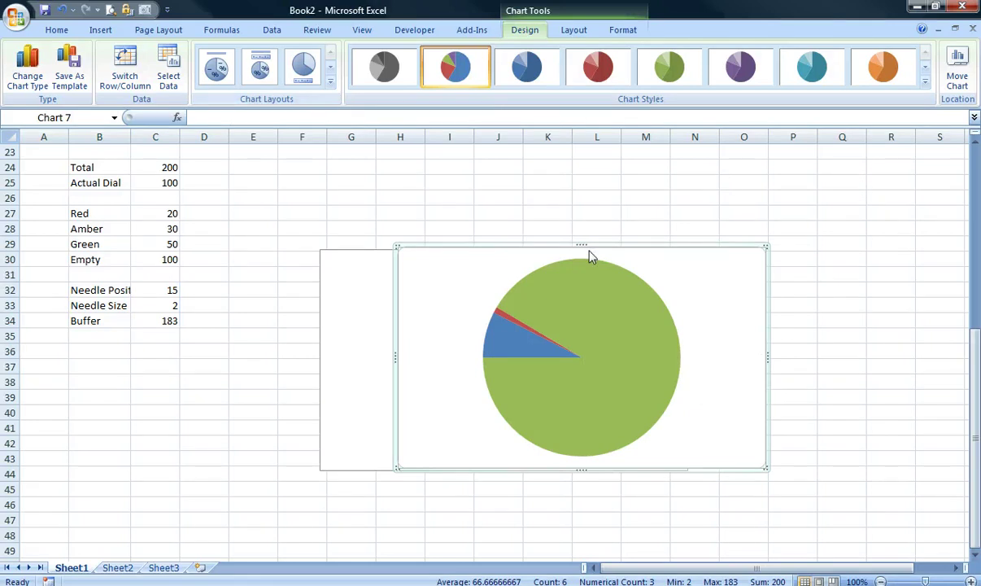
- Set the pie chart's background area to No Fill
left_click(56, 30)
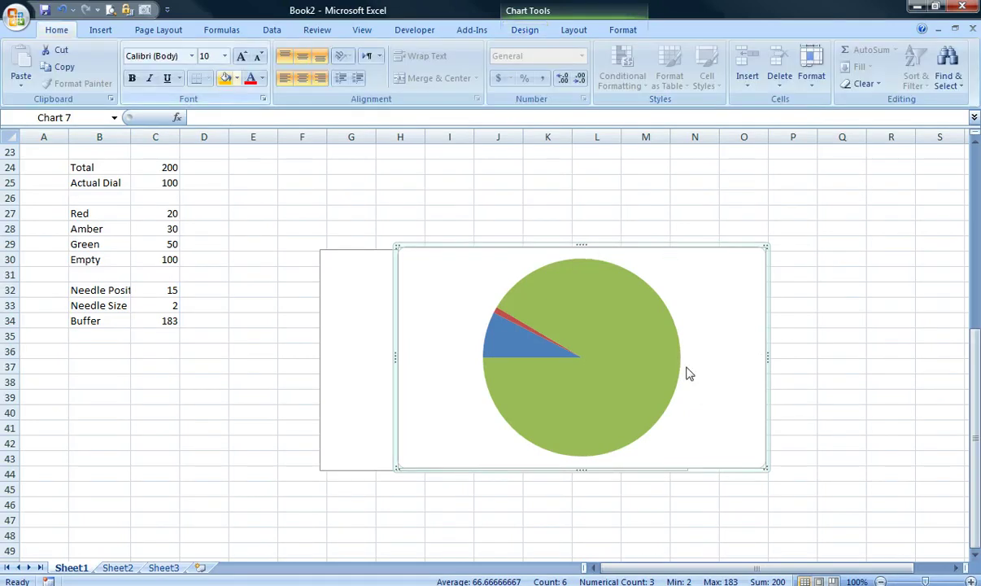
left_click(237, 79)
left_click(256, 229)
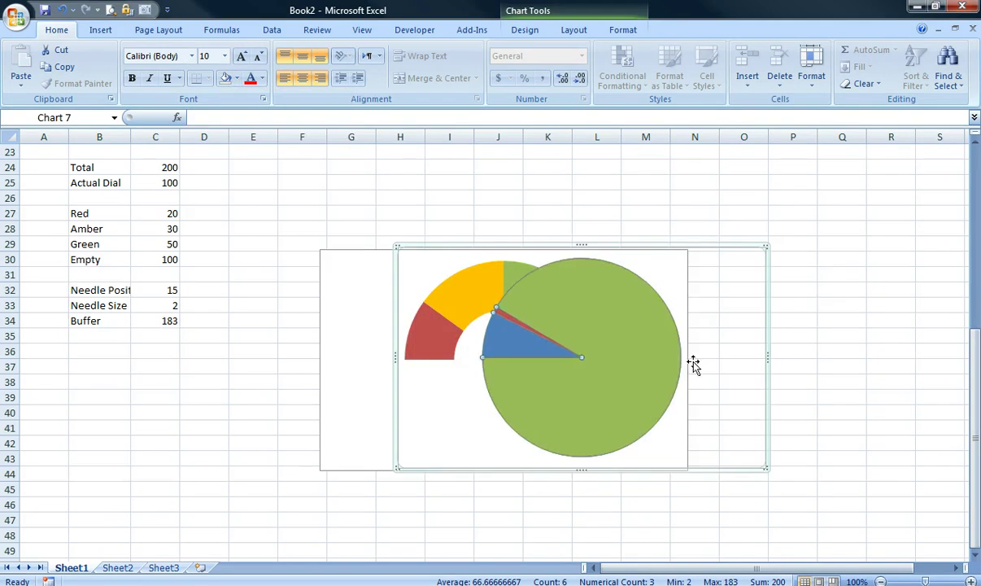
- Remove the fill from the pie's Needle Position and Buffer slices and align the pie chart exactly over the doughnut chart
left_click(692, 363)
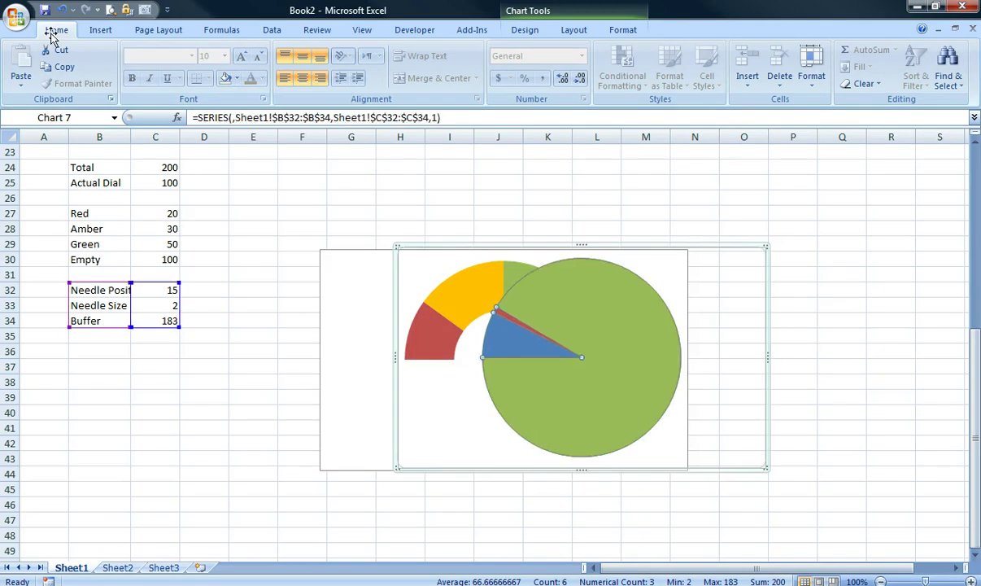
left_click(236, 79)
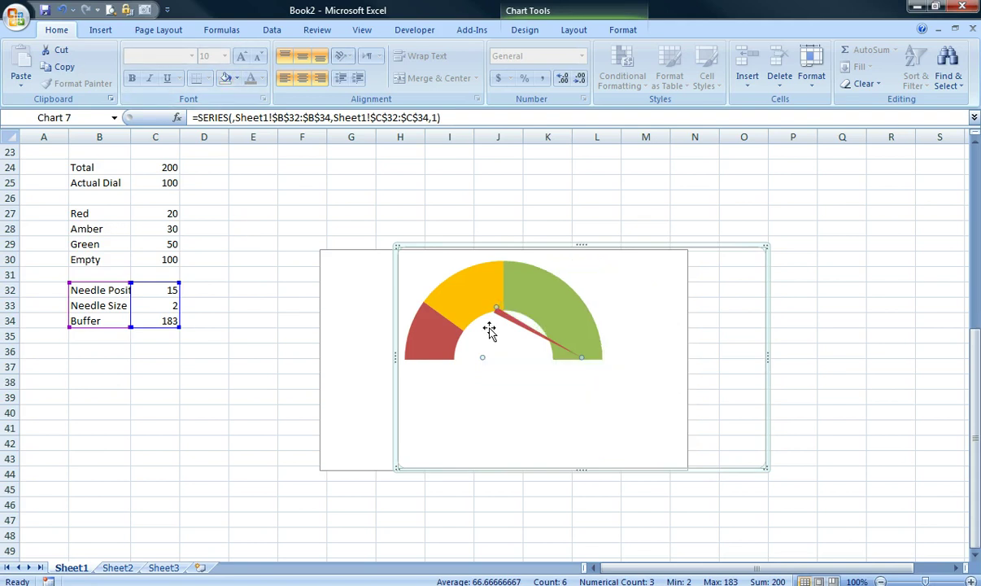
left_click_drag(489, 329, 494, 333)
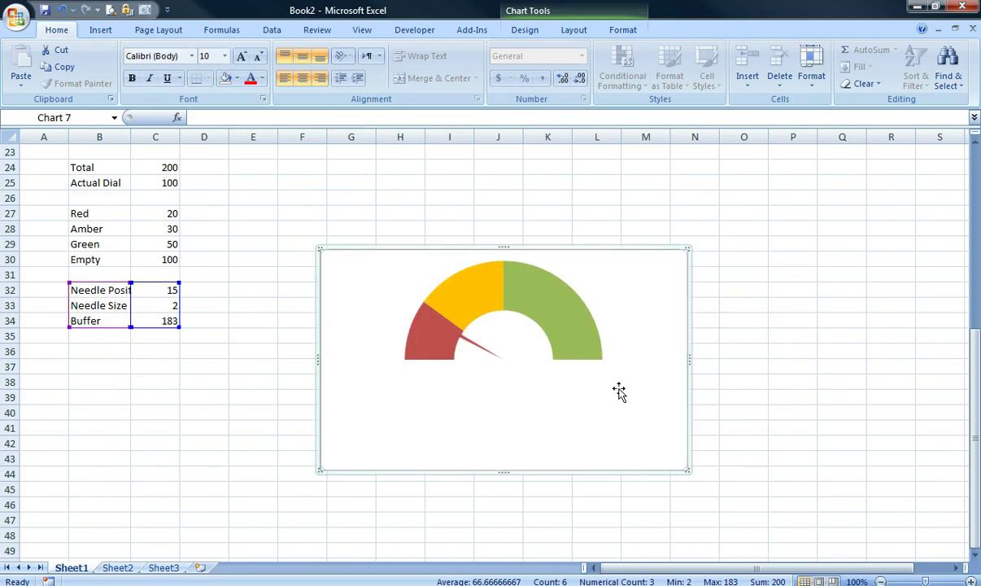
- Fill the pie's Needle Size slice with the theme black and deselect the chart
key("Up")
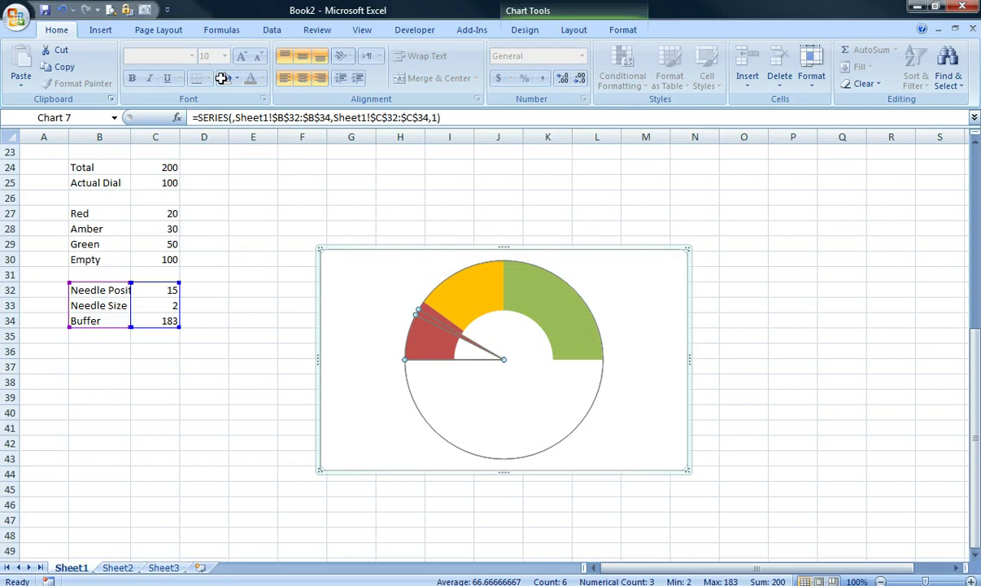
left_click(221, 78)
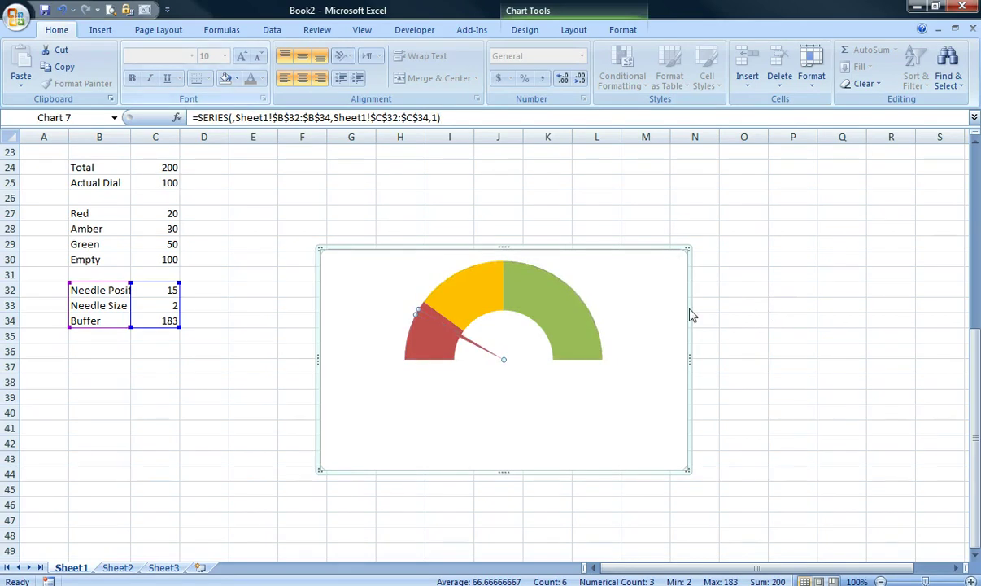
key("alt+h")
key("h")
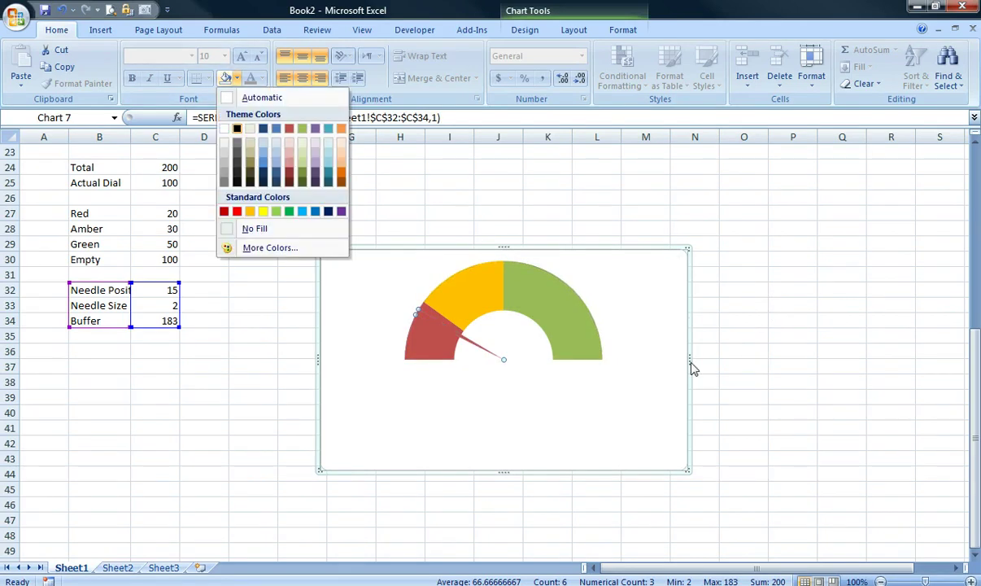
key("Down")
key("Right")
key("Return")
key("Escape")
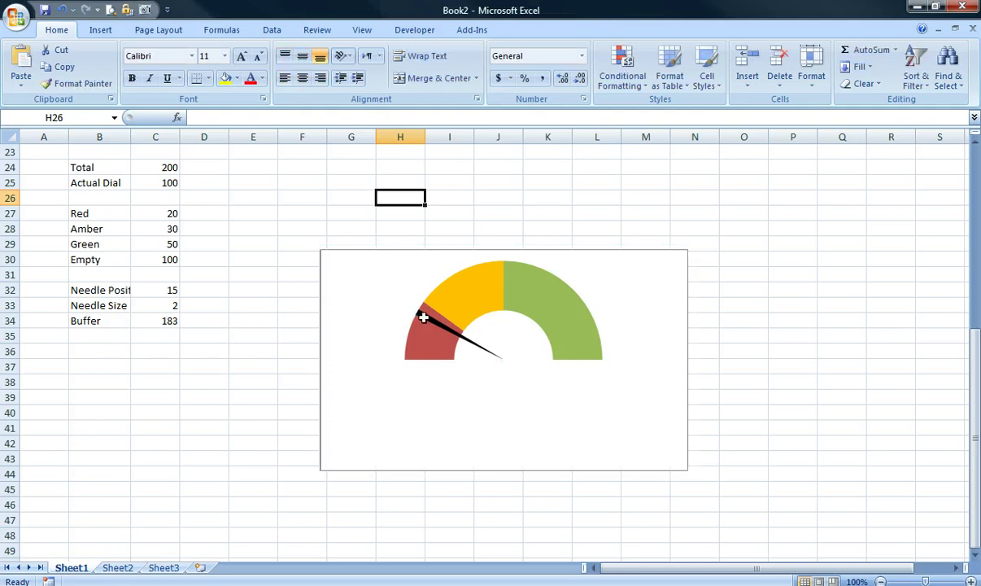
- Test the dial by entering 35 and finally 44 as the Needle Position value in C32
left_click(155, 291)
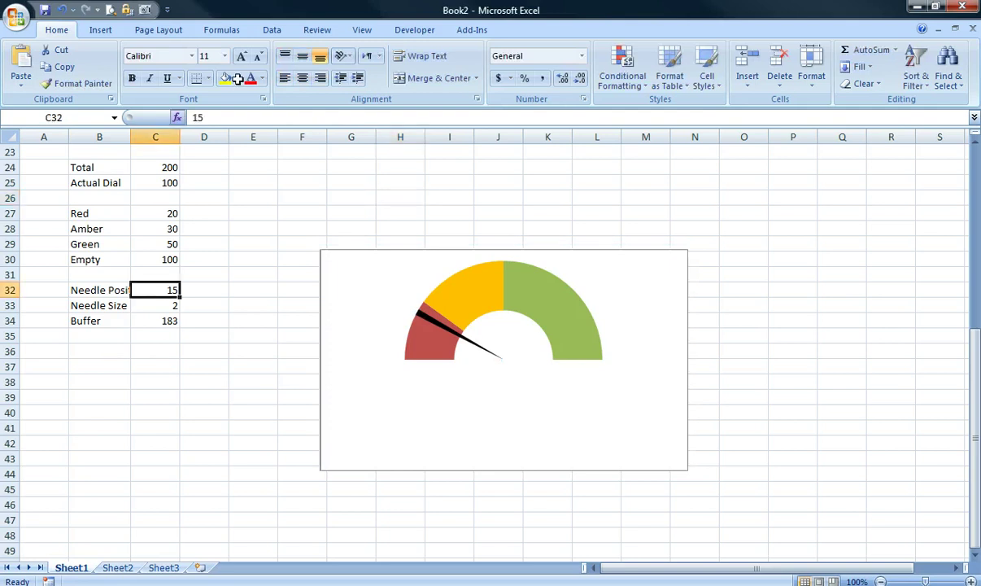
type("35")
key("Return")
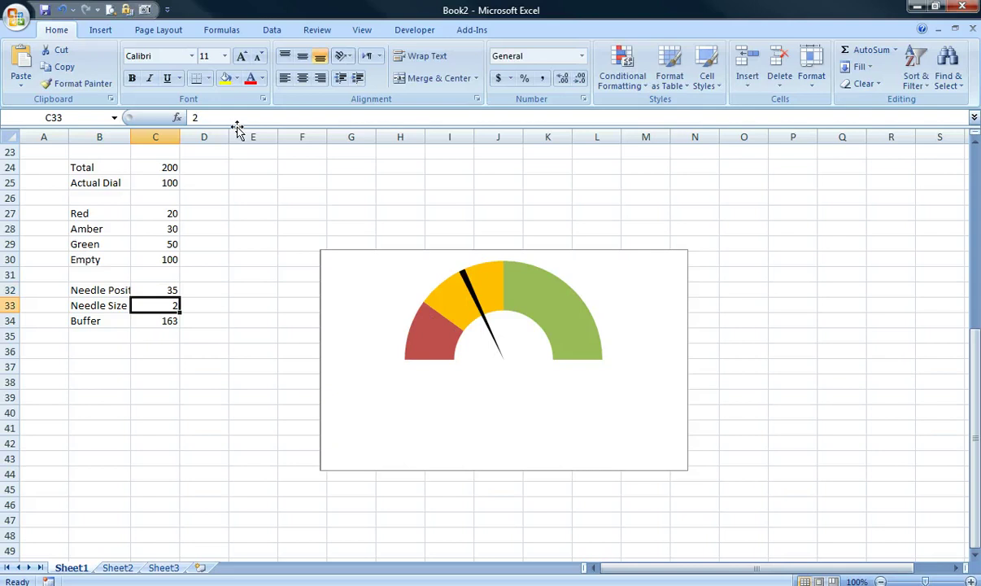
key("Up")
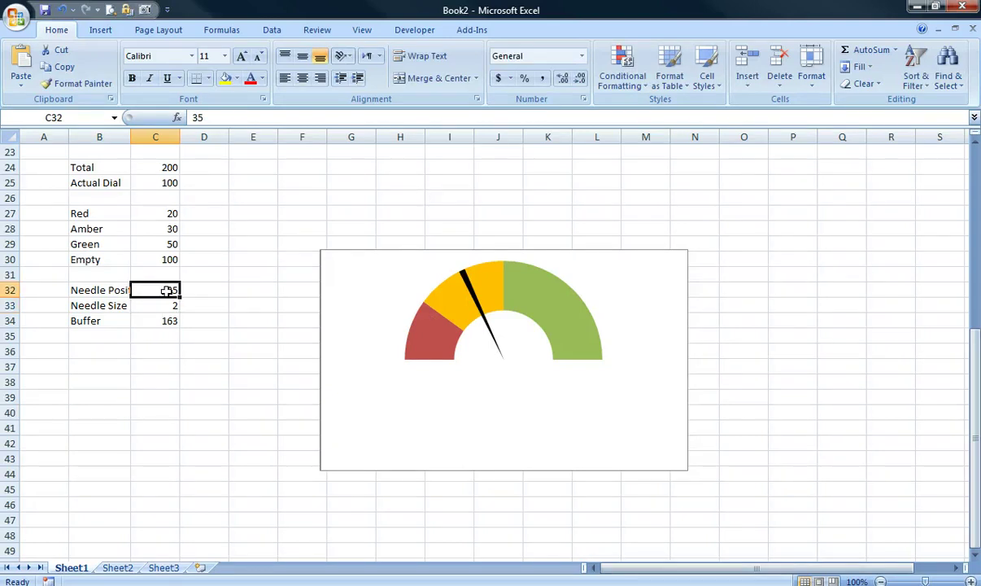
type("44")
key("Return")
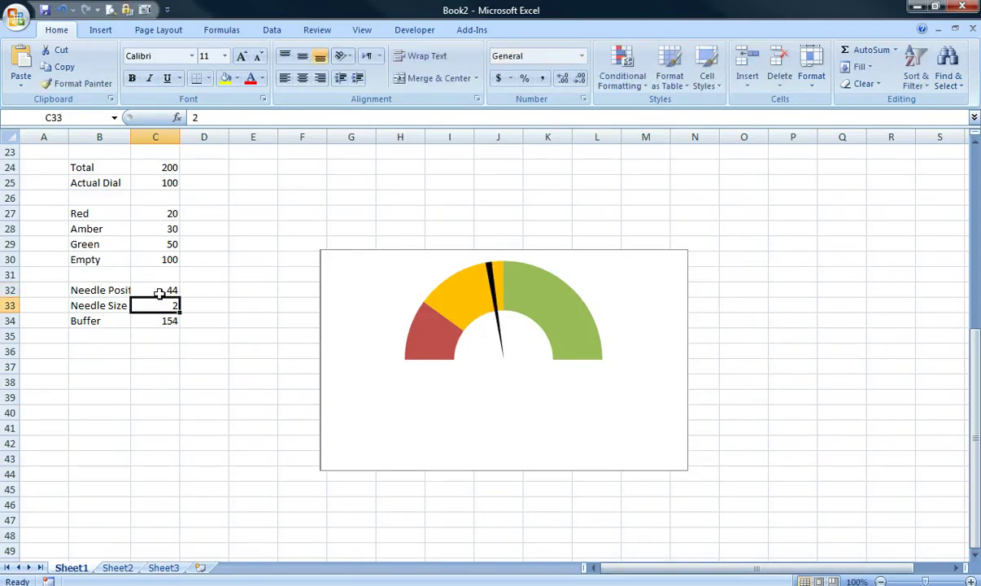